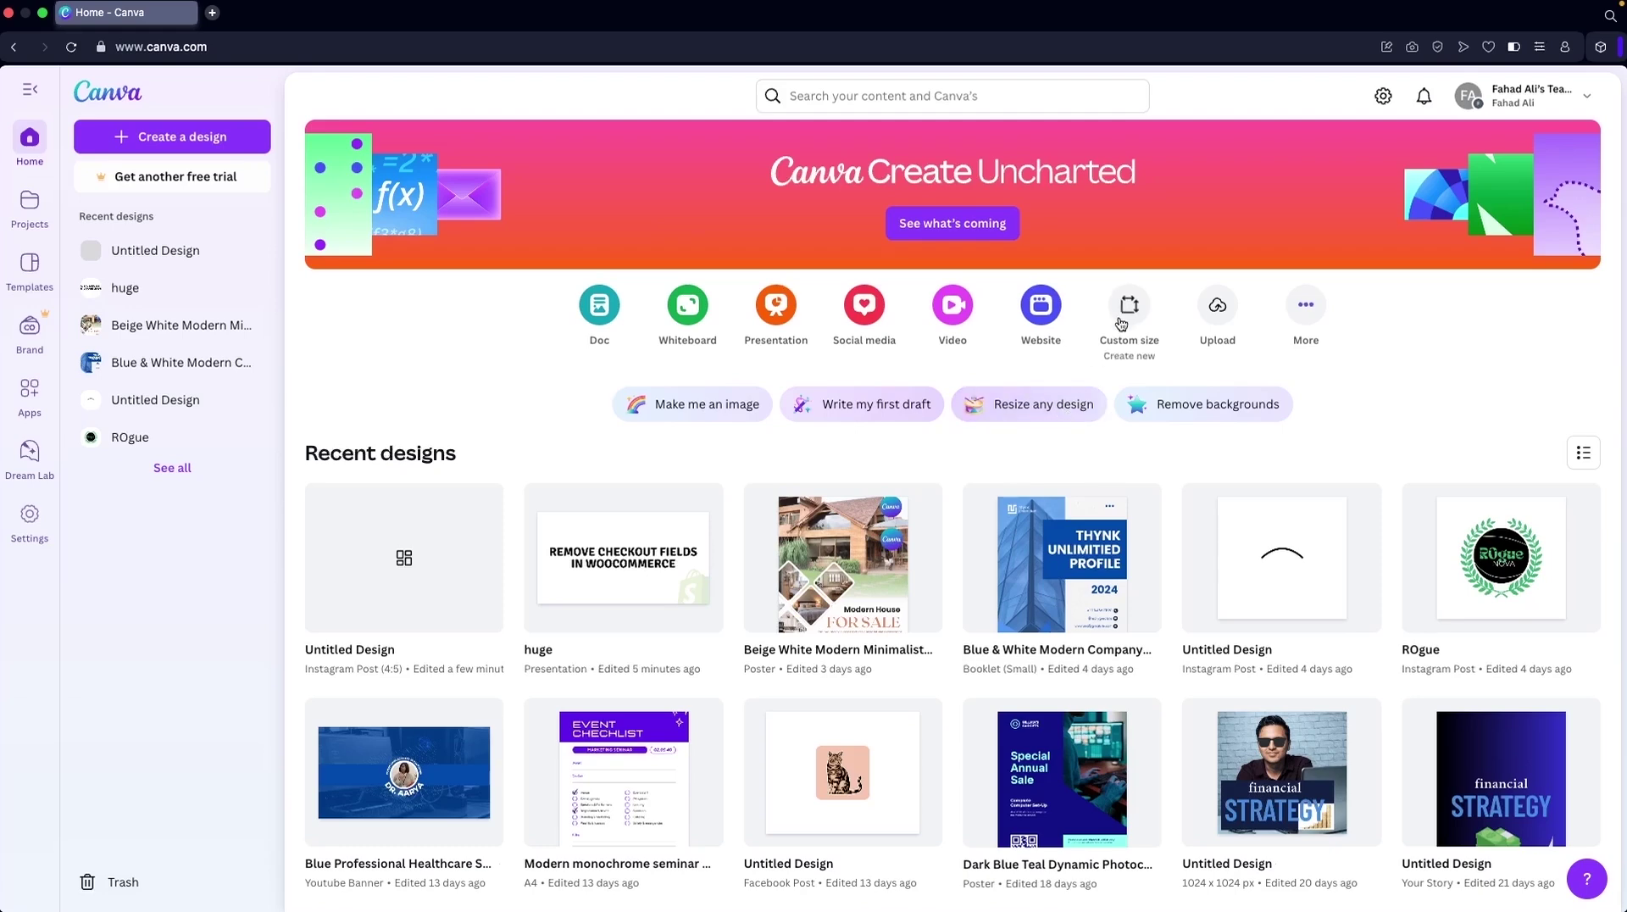
# Start a blank 1080 × 1920 px Instagram Story design from the Social media category.
pyautogui.click(859, 321)
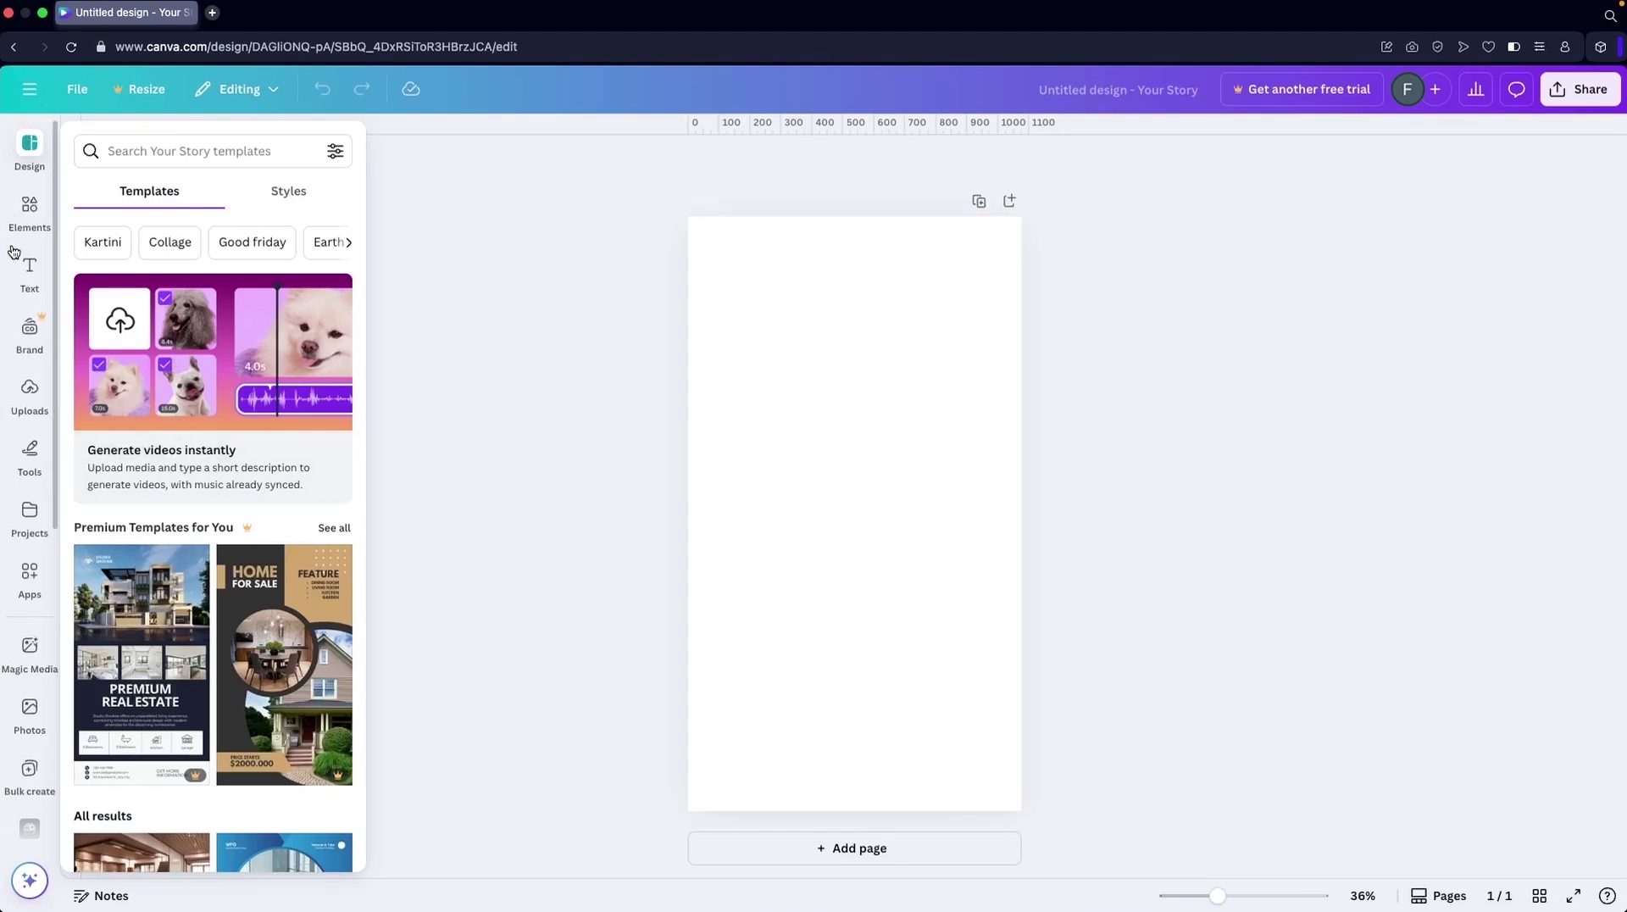
# Search the Elements library for 'grid' and list the complete Grids collection.
pyautogui.click(30, 212)
pyautogui.click(136, 145)
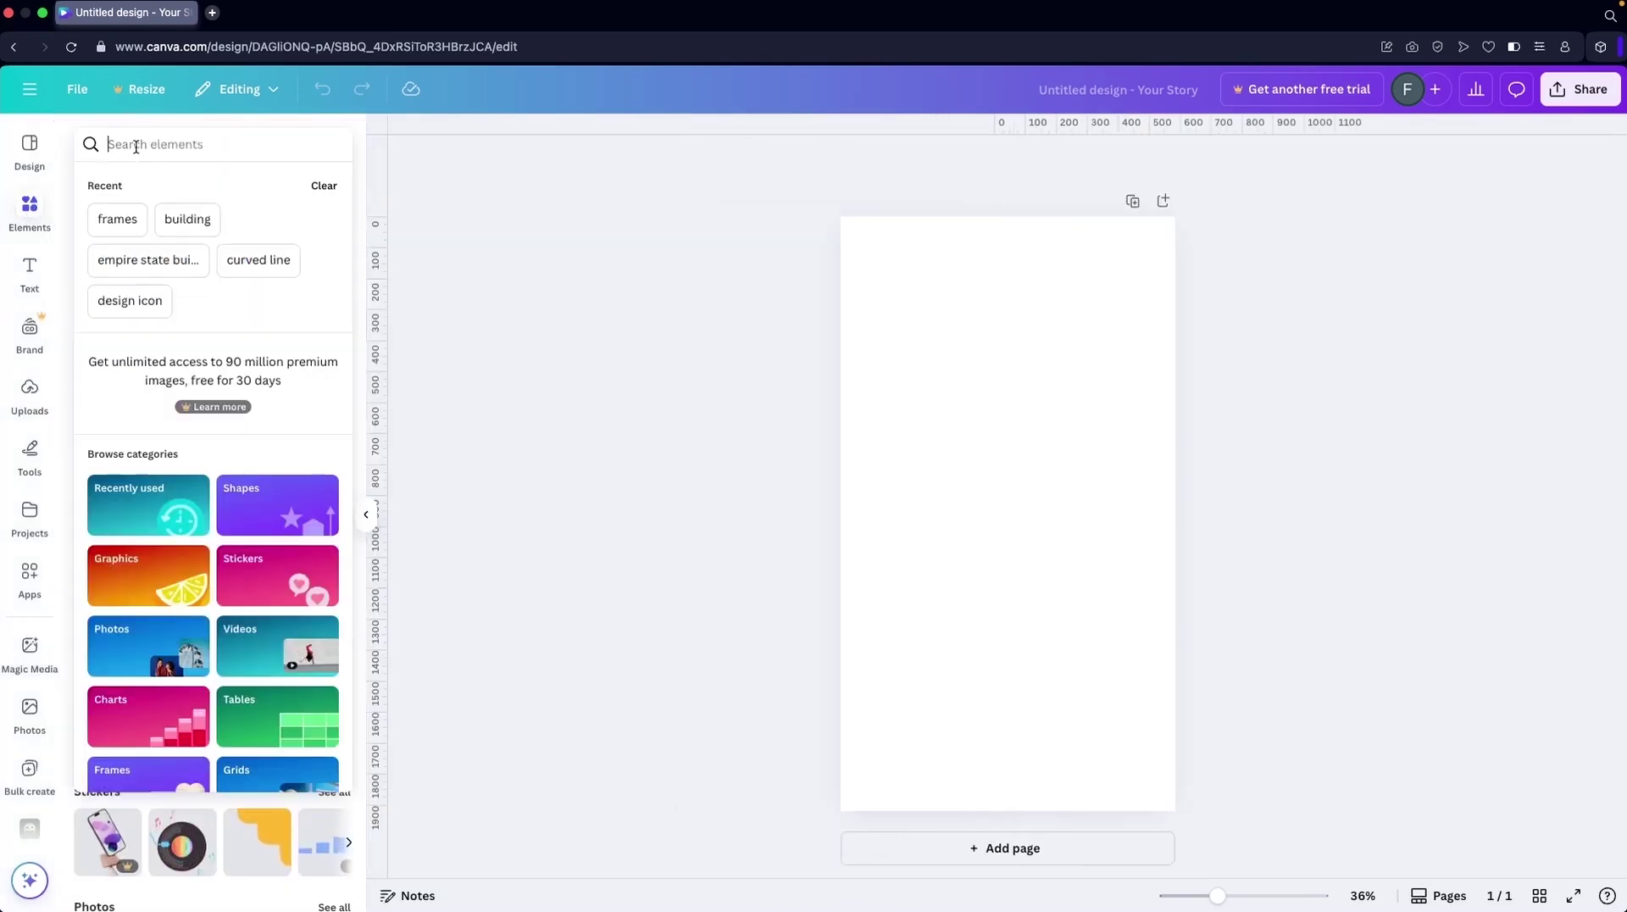
pyautogui.write('grid')
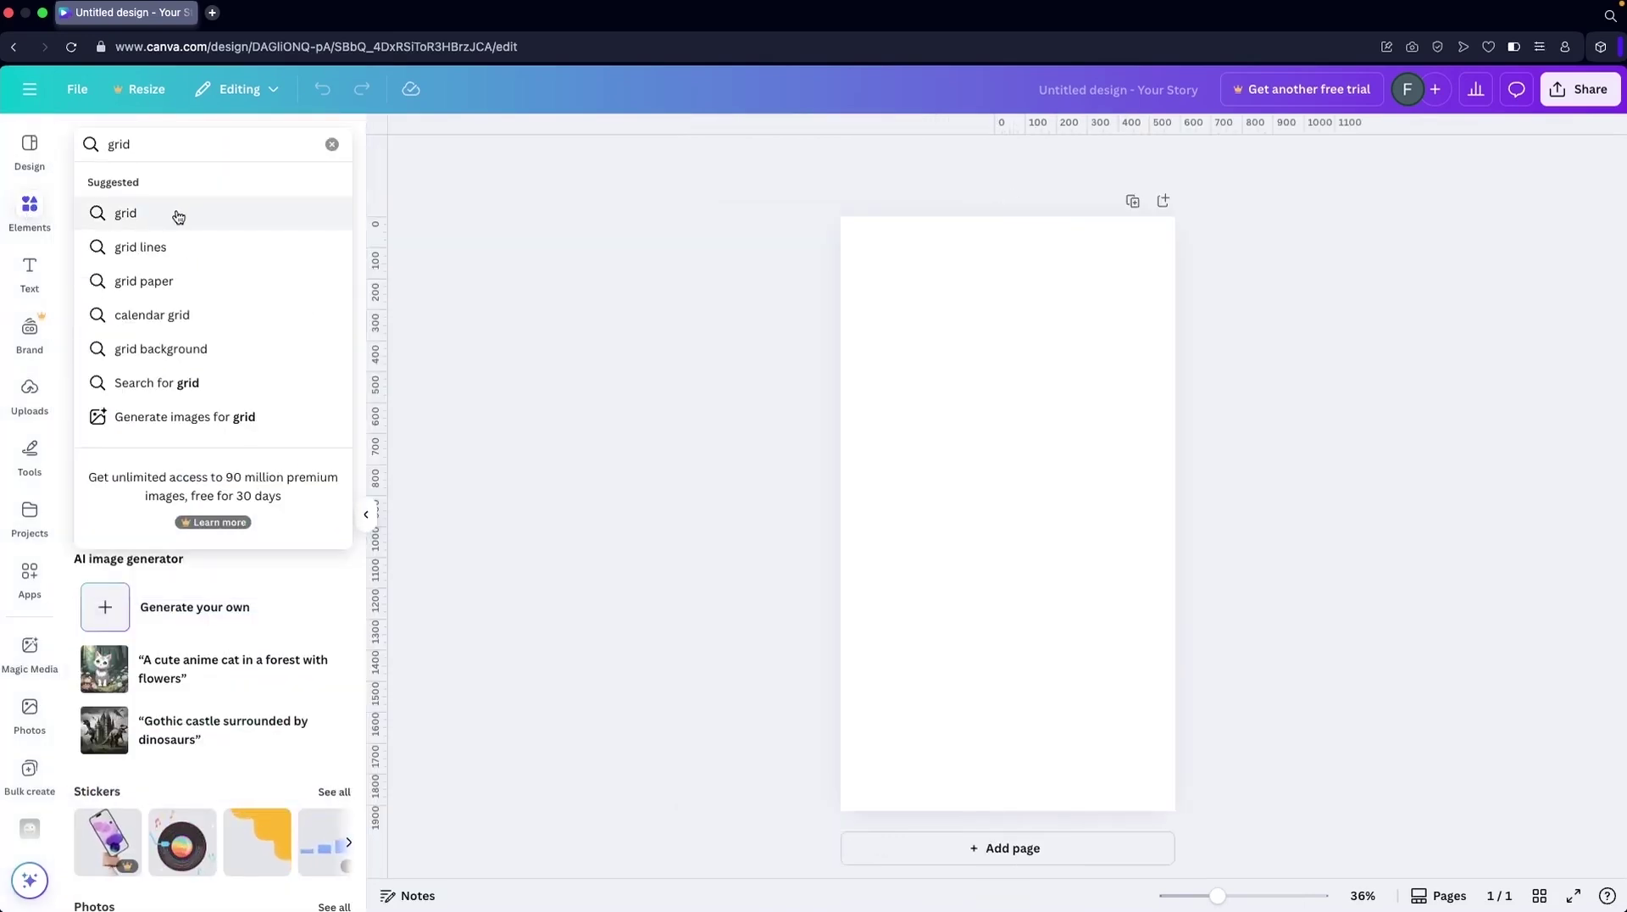
pyautogui.click(177, 216)
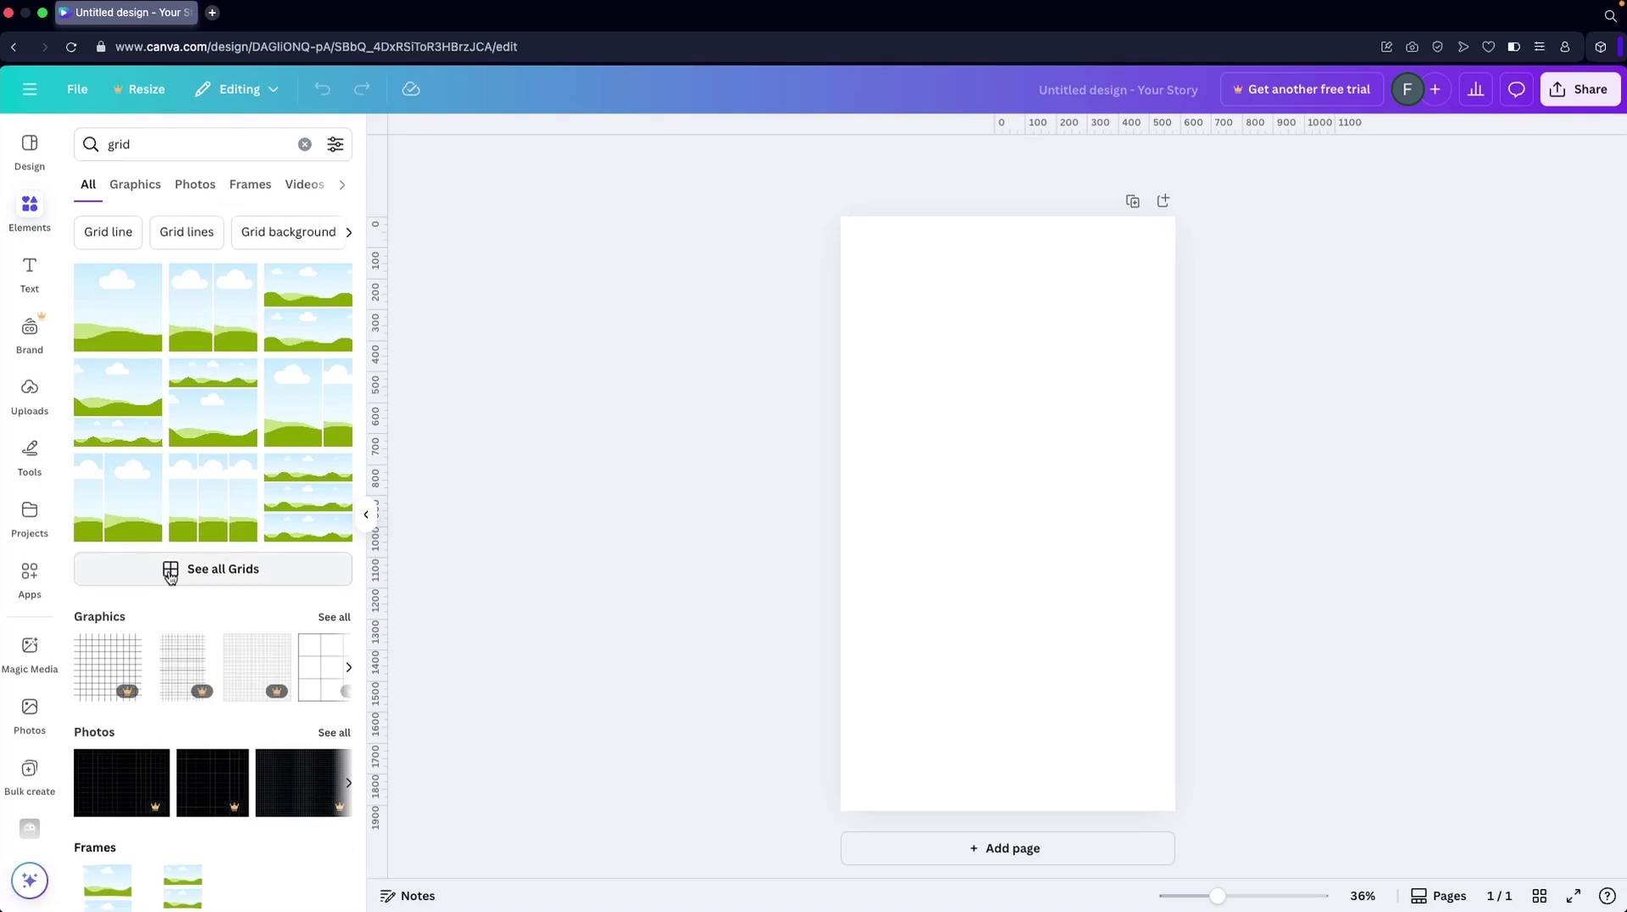
pyautogui.click(169, 572)
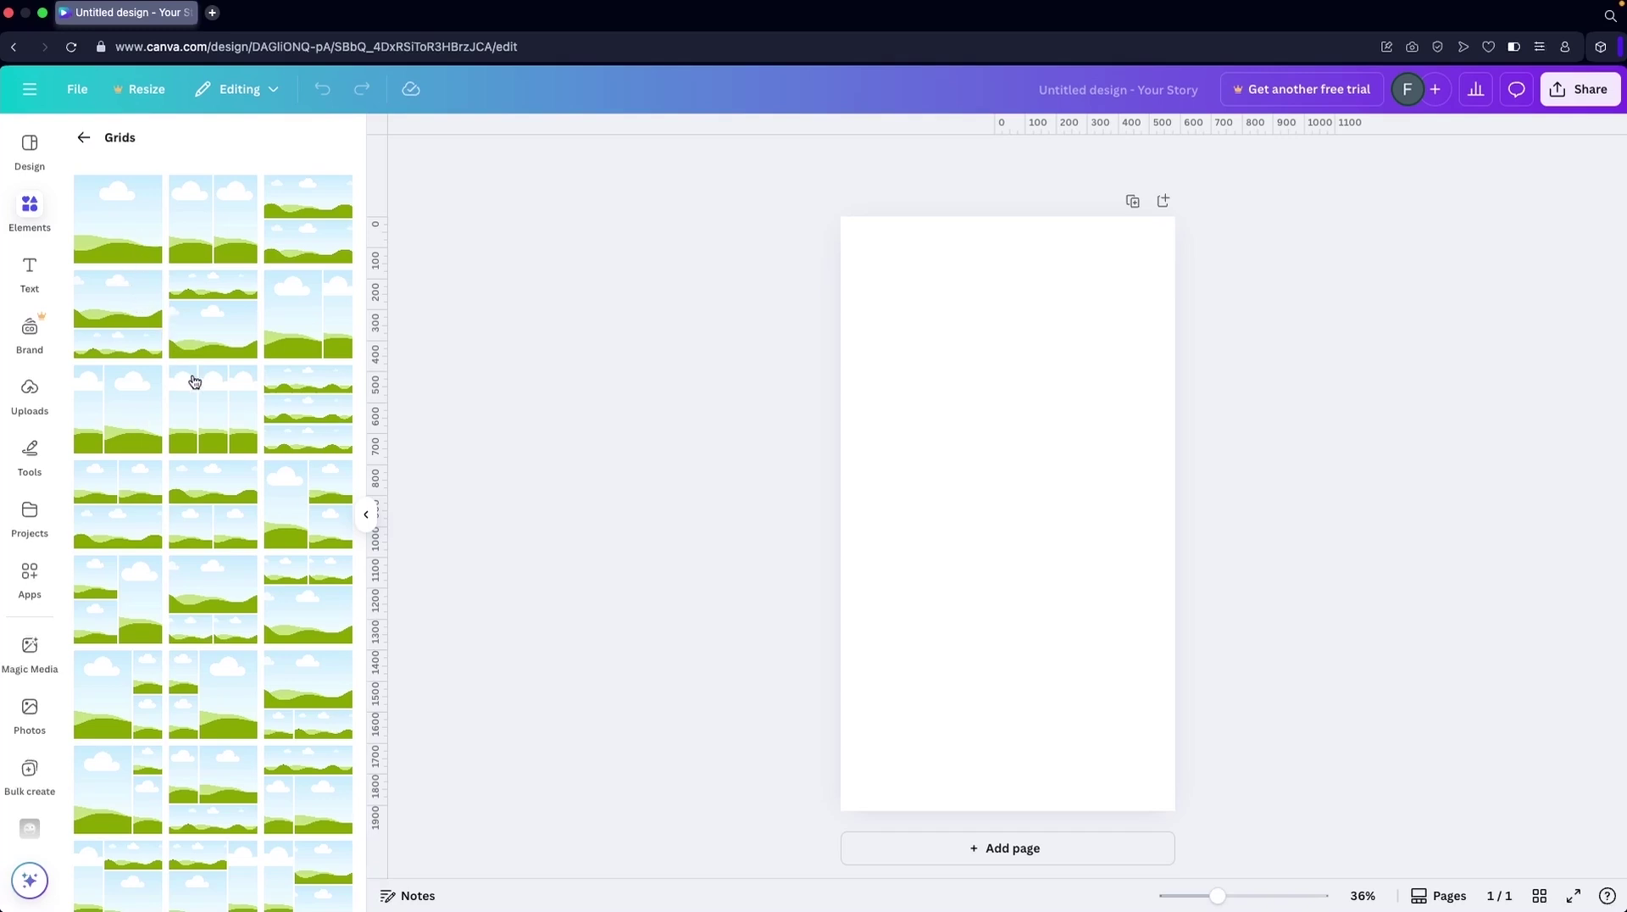
# Add a two-row grid and shrink it into a strip across the top of the page.
pyautogui.click(301, 220)
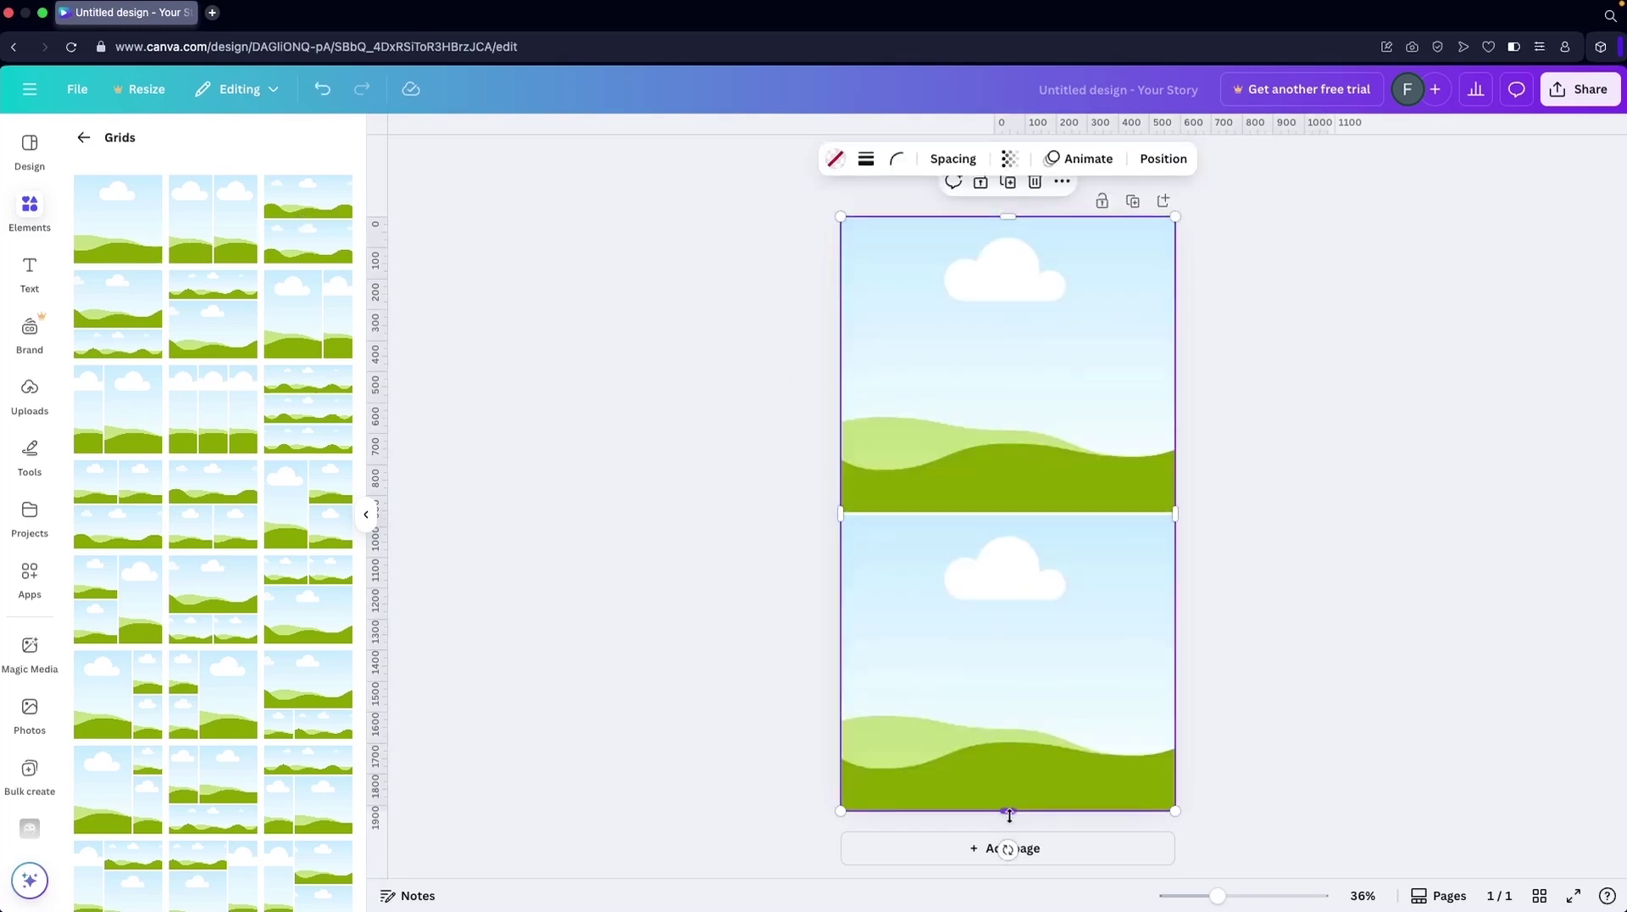
pyautogui.moveTo(1009, 813); pyautogui.dragTo(984, 391)
pyautogui.scroll(-2, 260, 428)
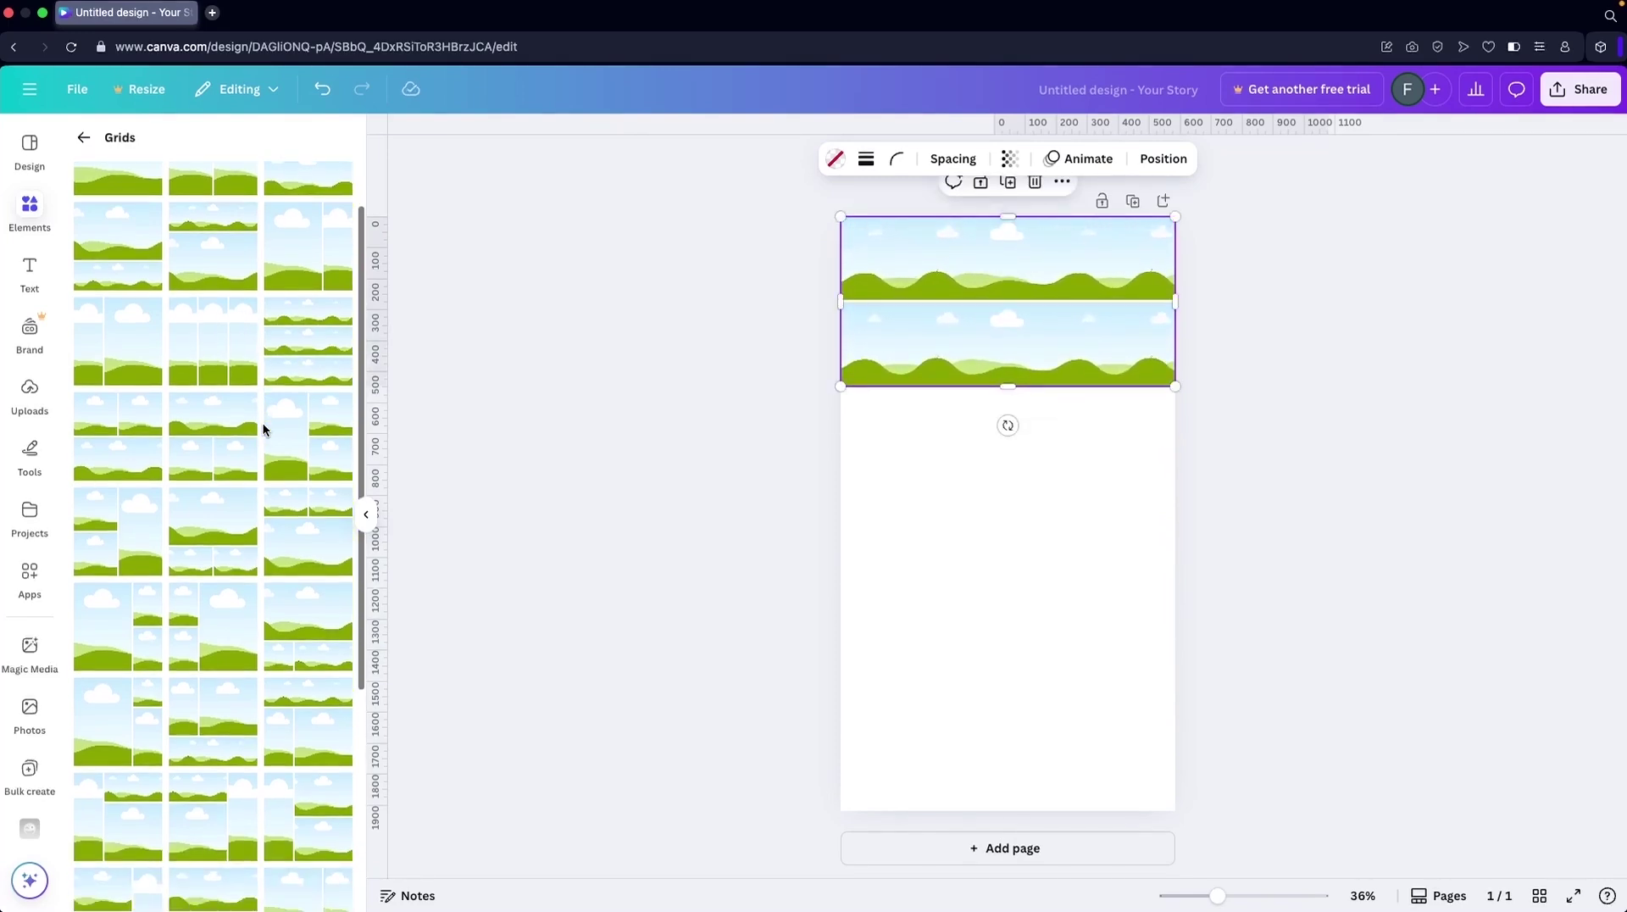
pyautogui.scroll(-1, 263, 430)
# Add a three-cell grid and fit it into the lower left, about 638 px wide.
pyautogui.click(282, 402)
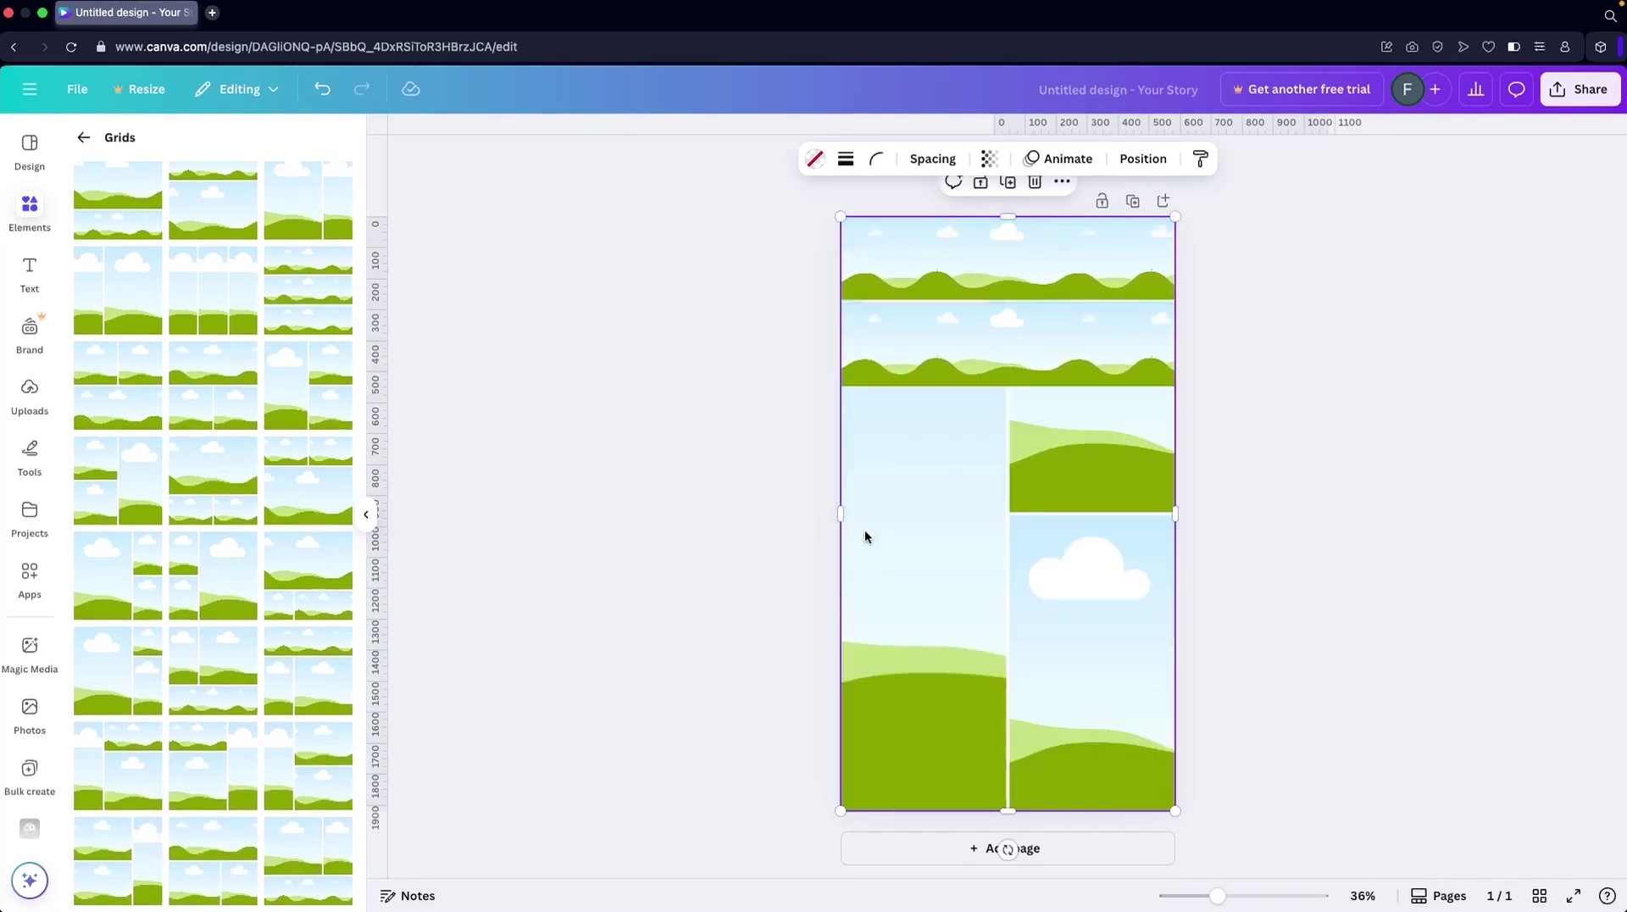
pyautogui.moveTo(1166, 803); pyautogui.dragTo(971, 685)
pyautogui.moveTo(932, 585); pyautogui.dragTo(915, 678)
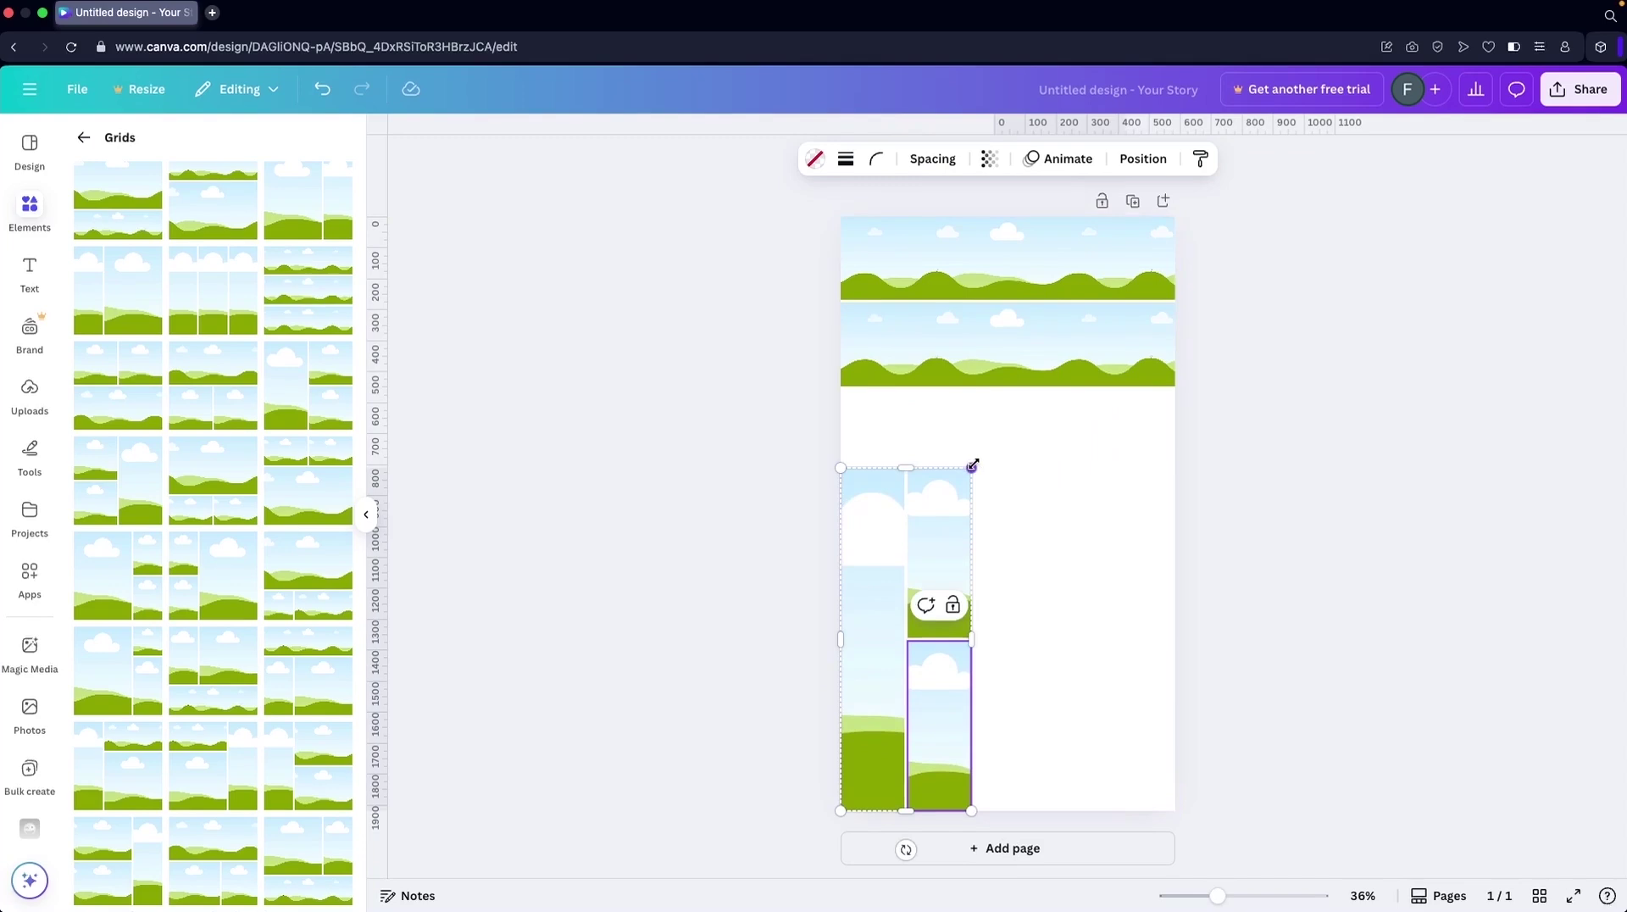
pyautogui.moveTo(970, 467); pyautogui.dragTo(948, 512)
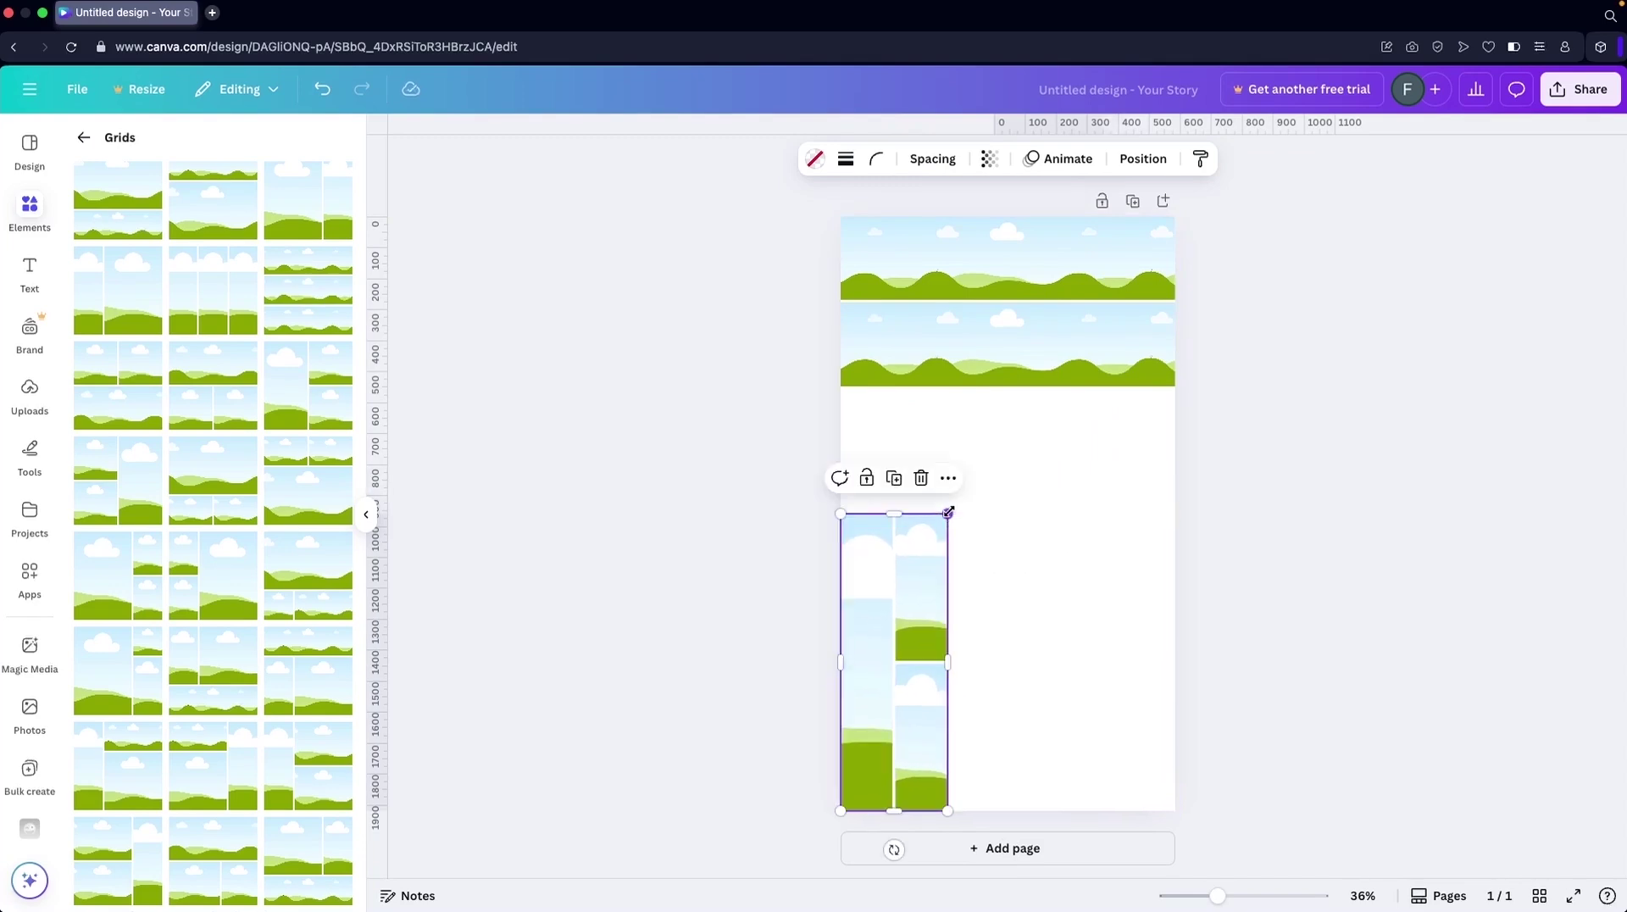
pyautogui.moveTo(947, 661); pyautogui.dragTo(1012, 651)
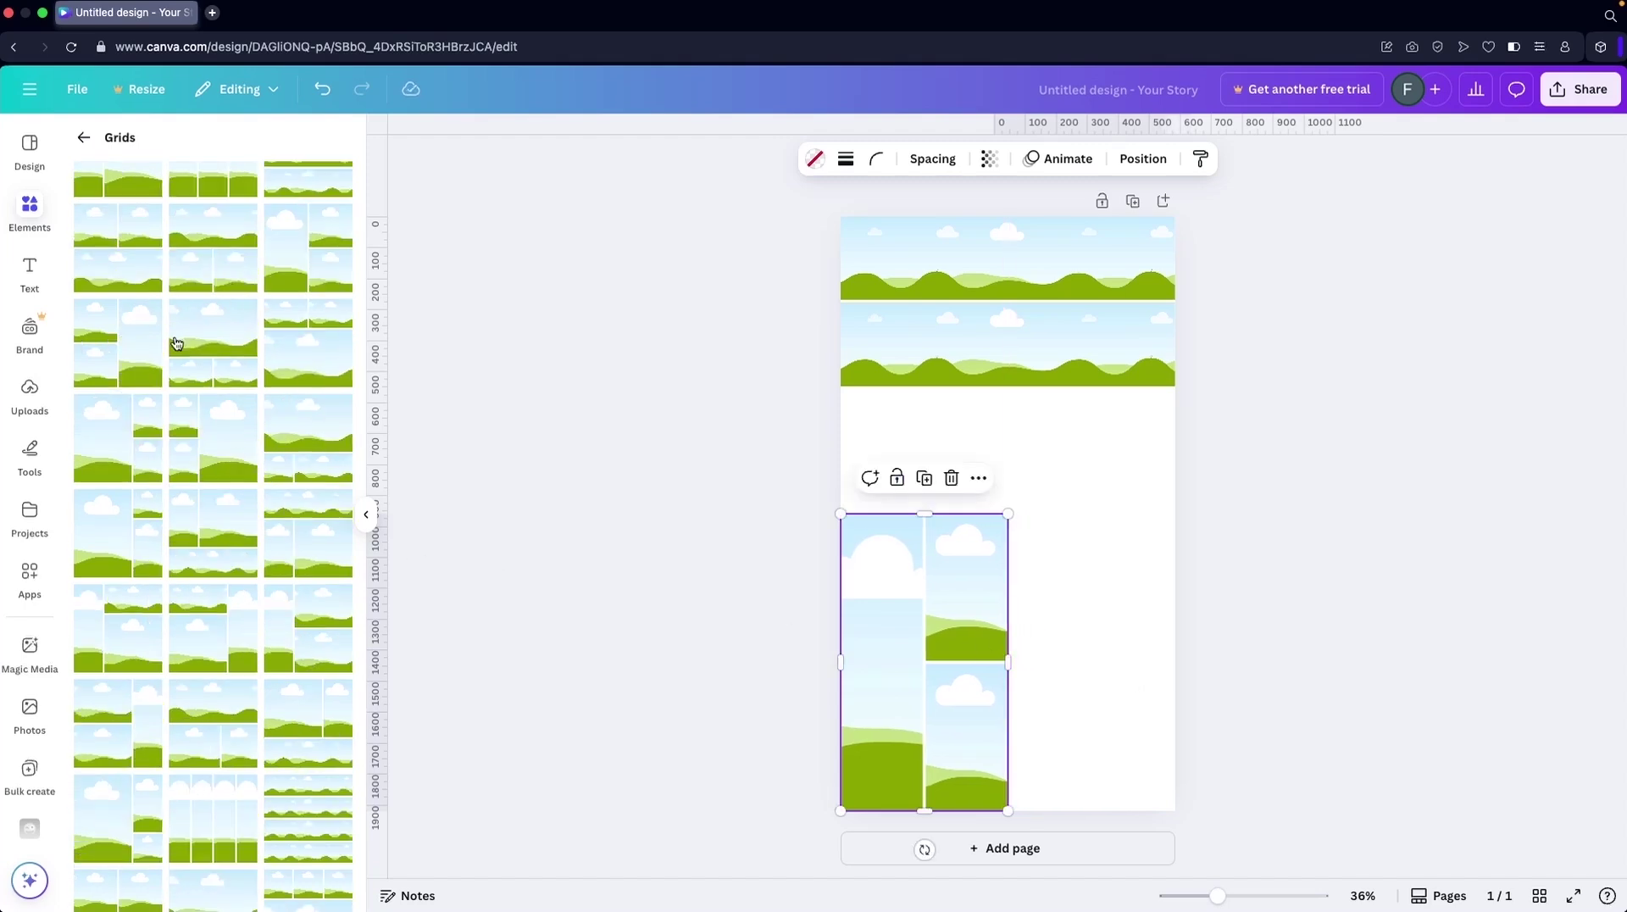
# Add a single-frame grid and fit it into the lower-right area of the page.
pyautogui.scroll(2, 174, 343)
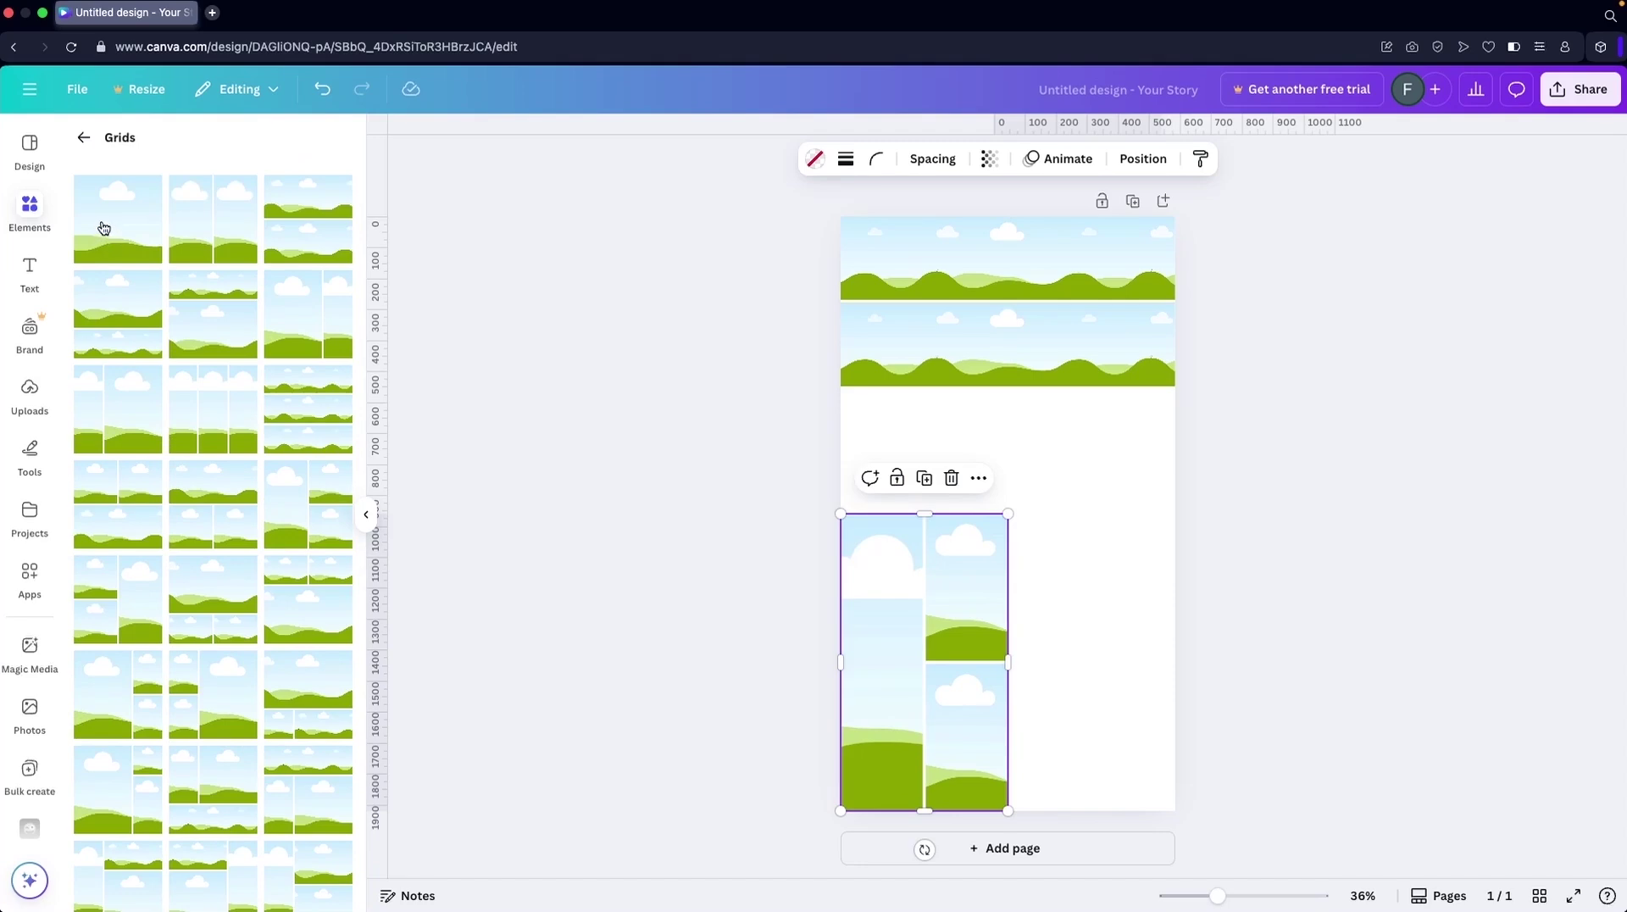
pyautogui.click(100, 226)
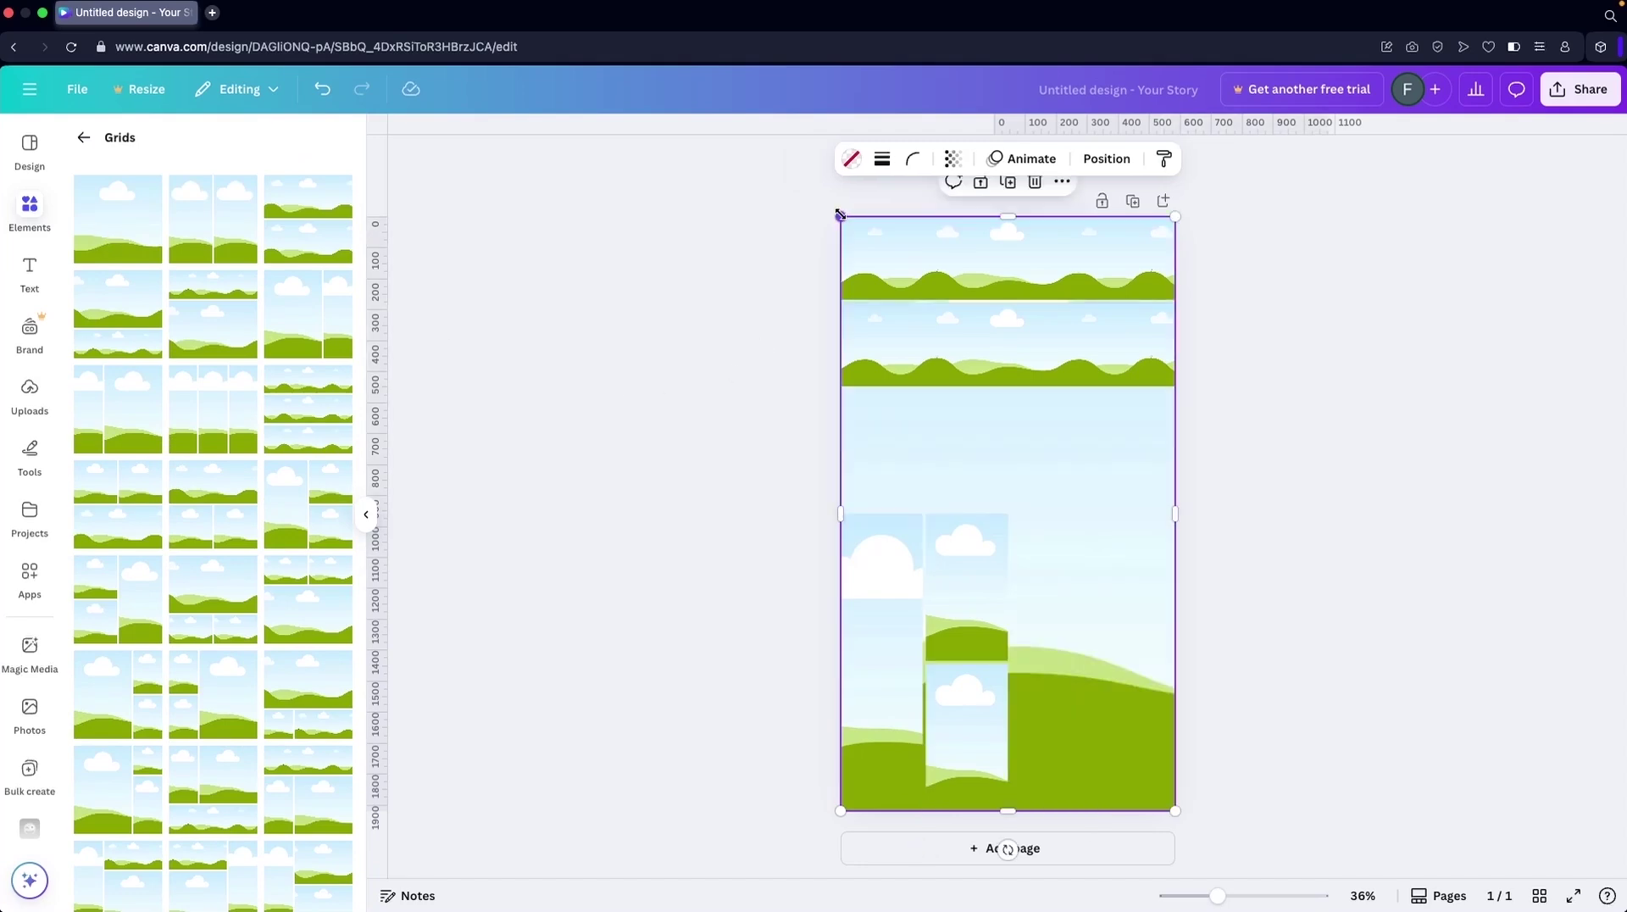
pyautogui.moveTo(839, 215); pyautogui.dragTo(1008, 513)
pyautogui.click(416, 411)
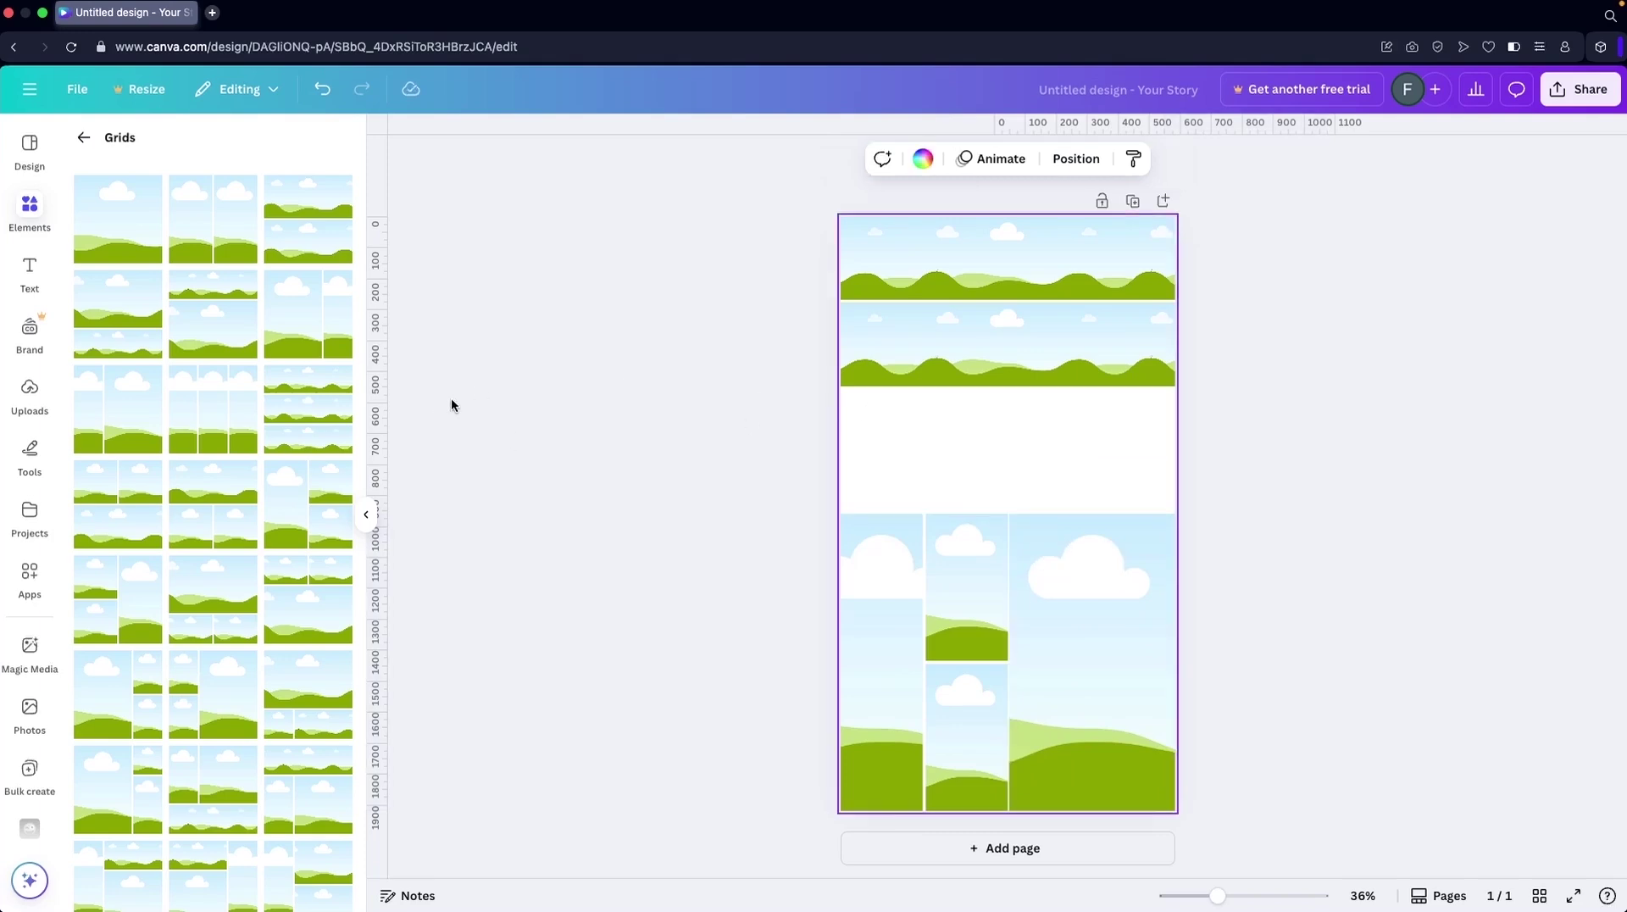
# Add a three-column grid as a full-width band across the middle of the page.
pyautogui.click(219, 408)
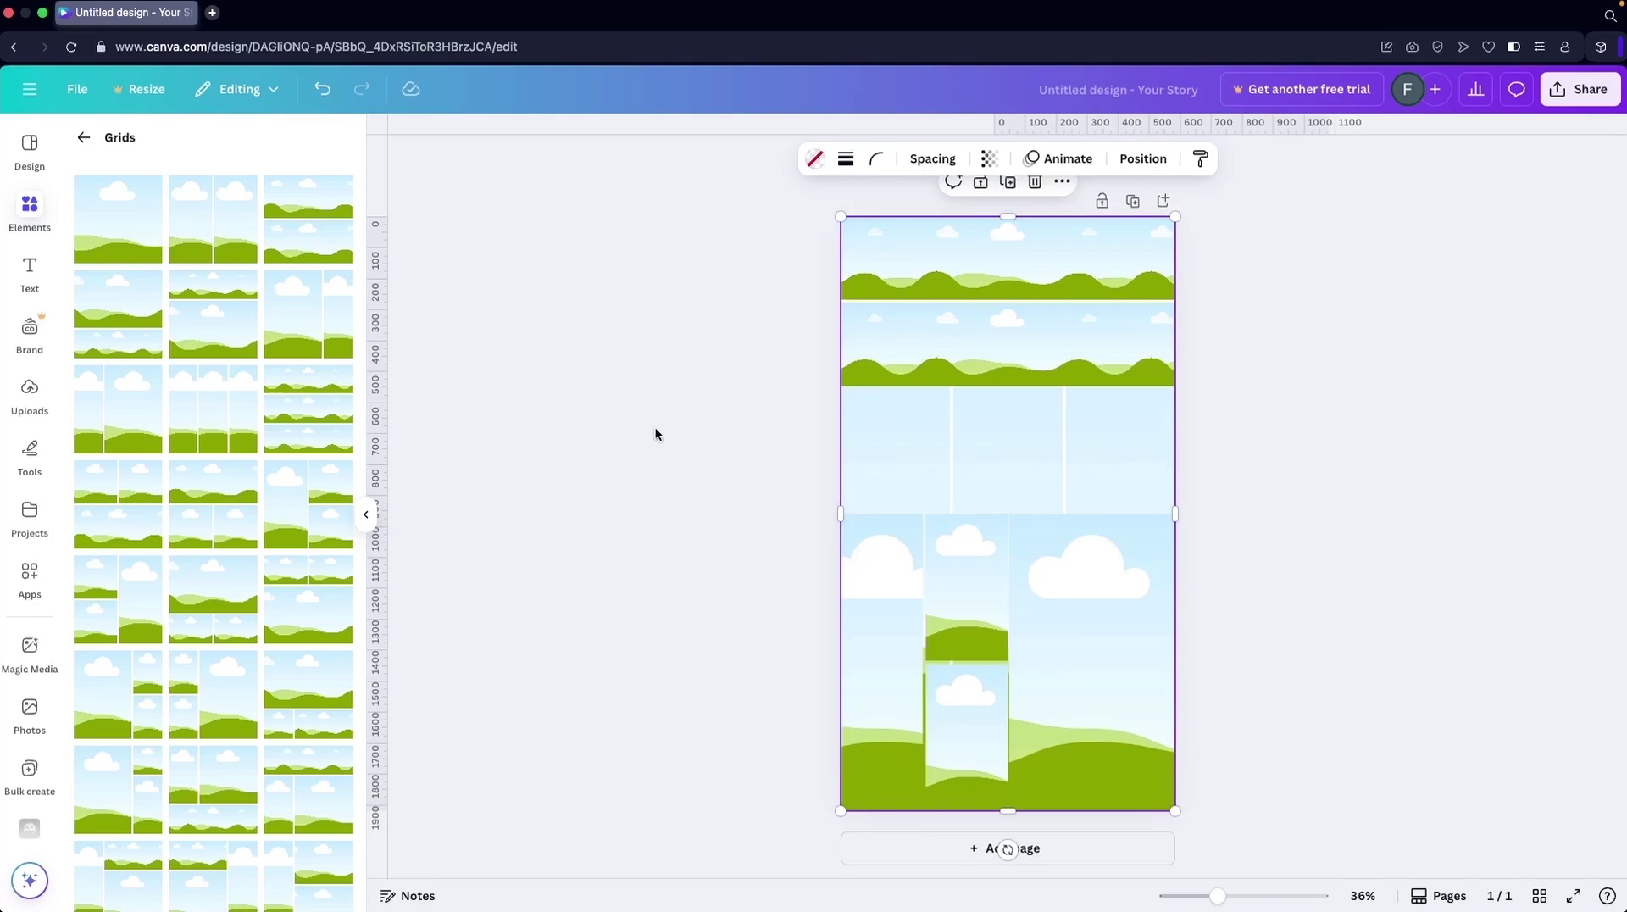
pyautogui.moveTo(838, 216); pyautogui.dragTo(1024, 401)
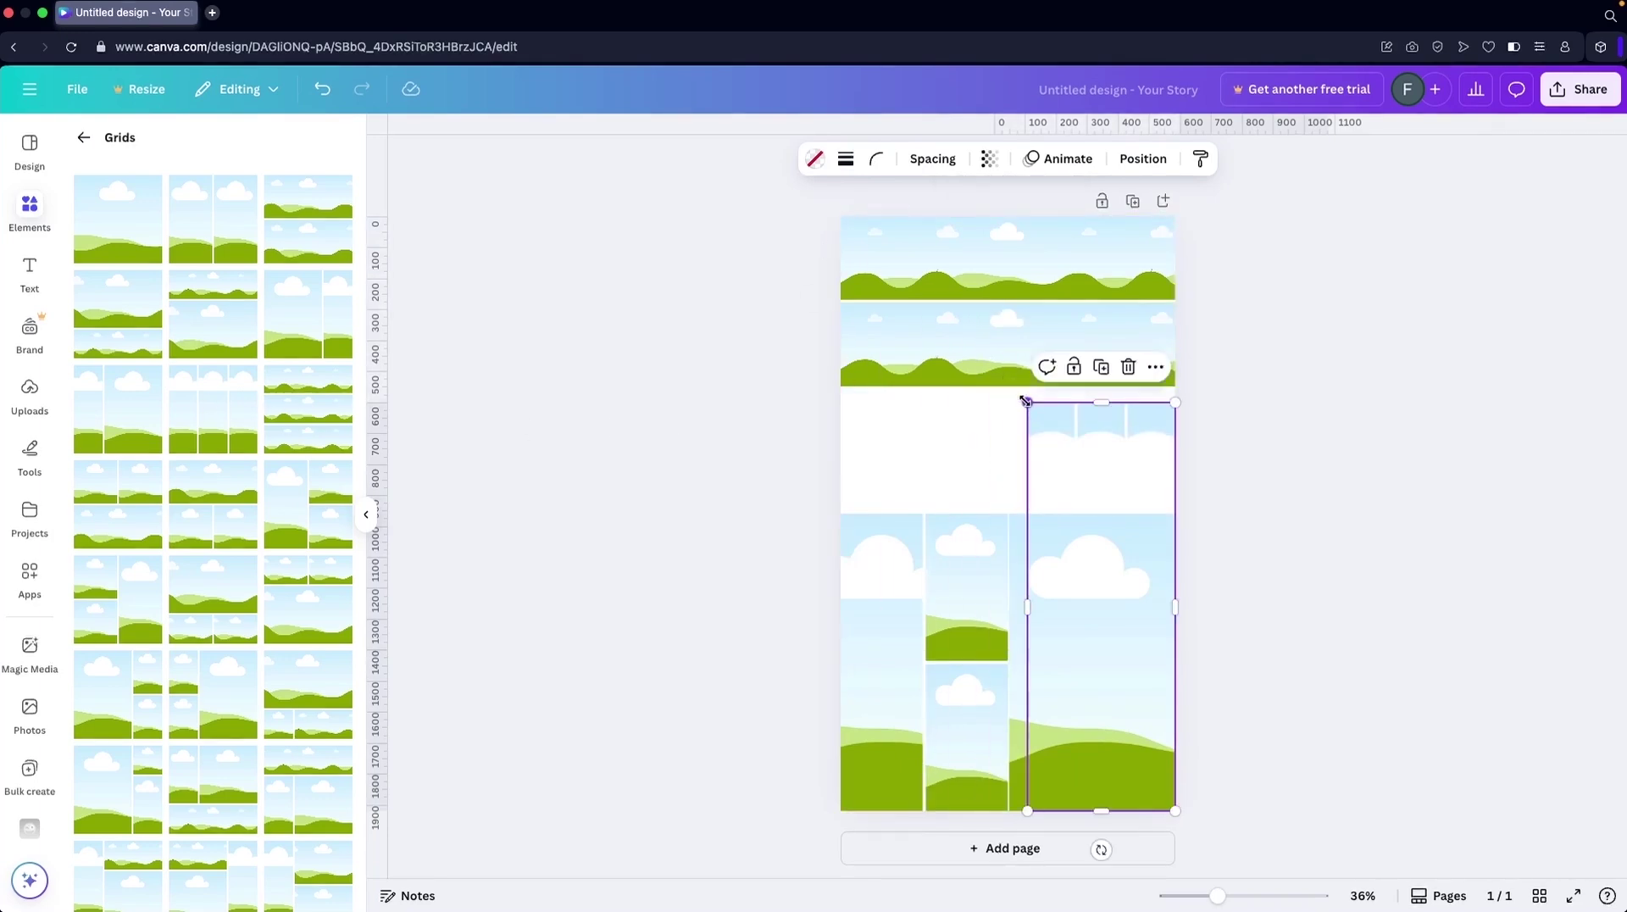
pyautogui.moveTo(1100, 459); pyautogui.dragTo(913, 443)
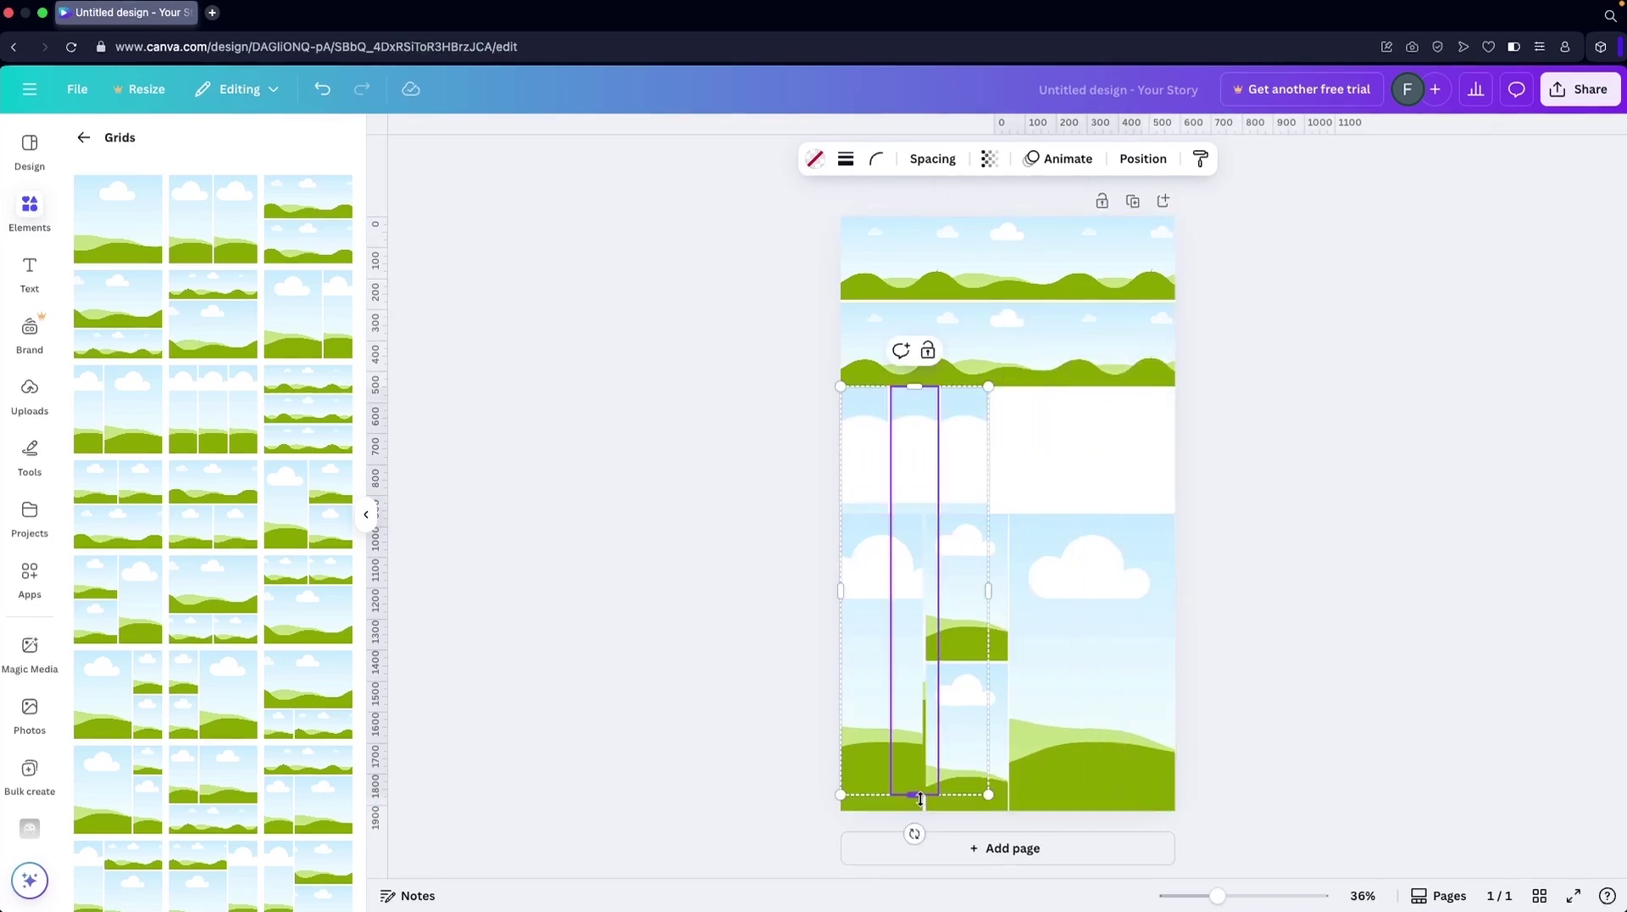
pyautogui.moveTo(916, 807); pyautogui.dragTo(915, 514)
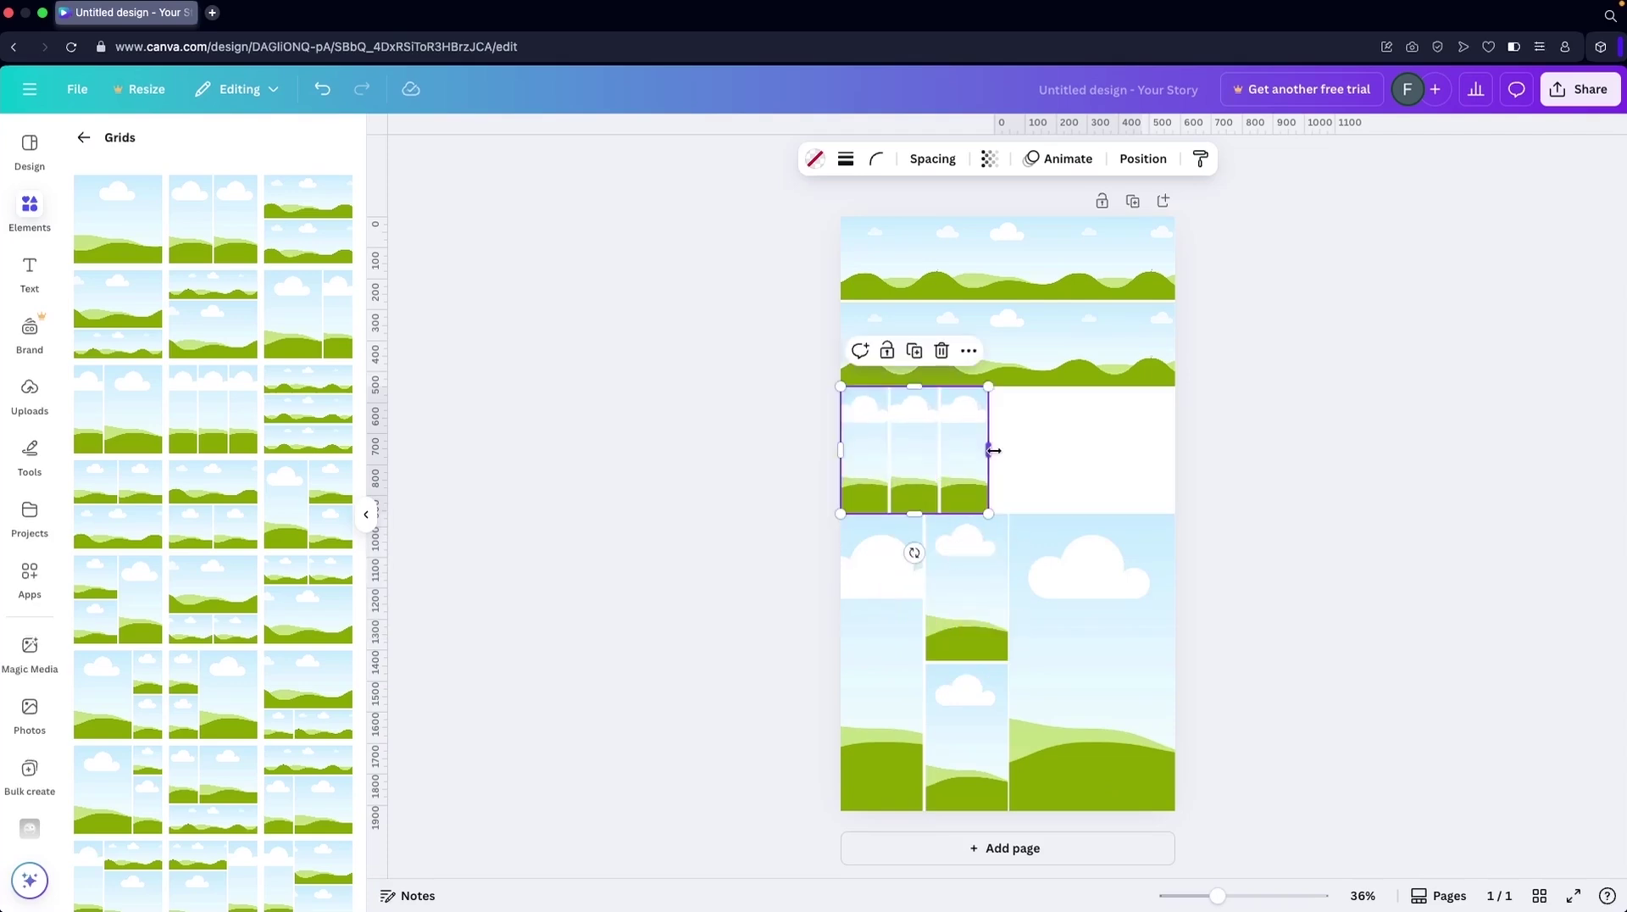
pyautogui.moveTo(991, 450); pyautogui.dragTo(1179, 434)
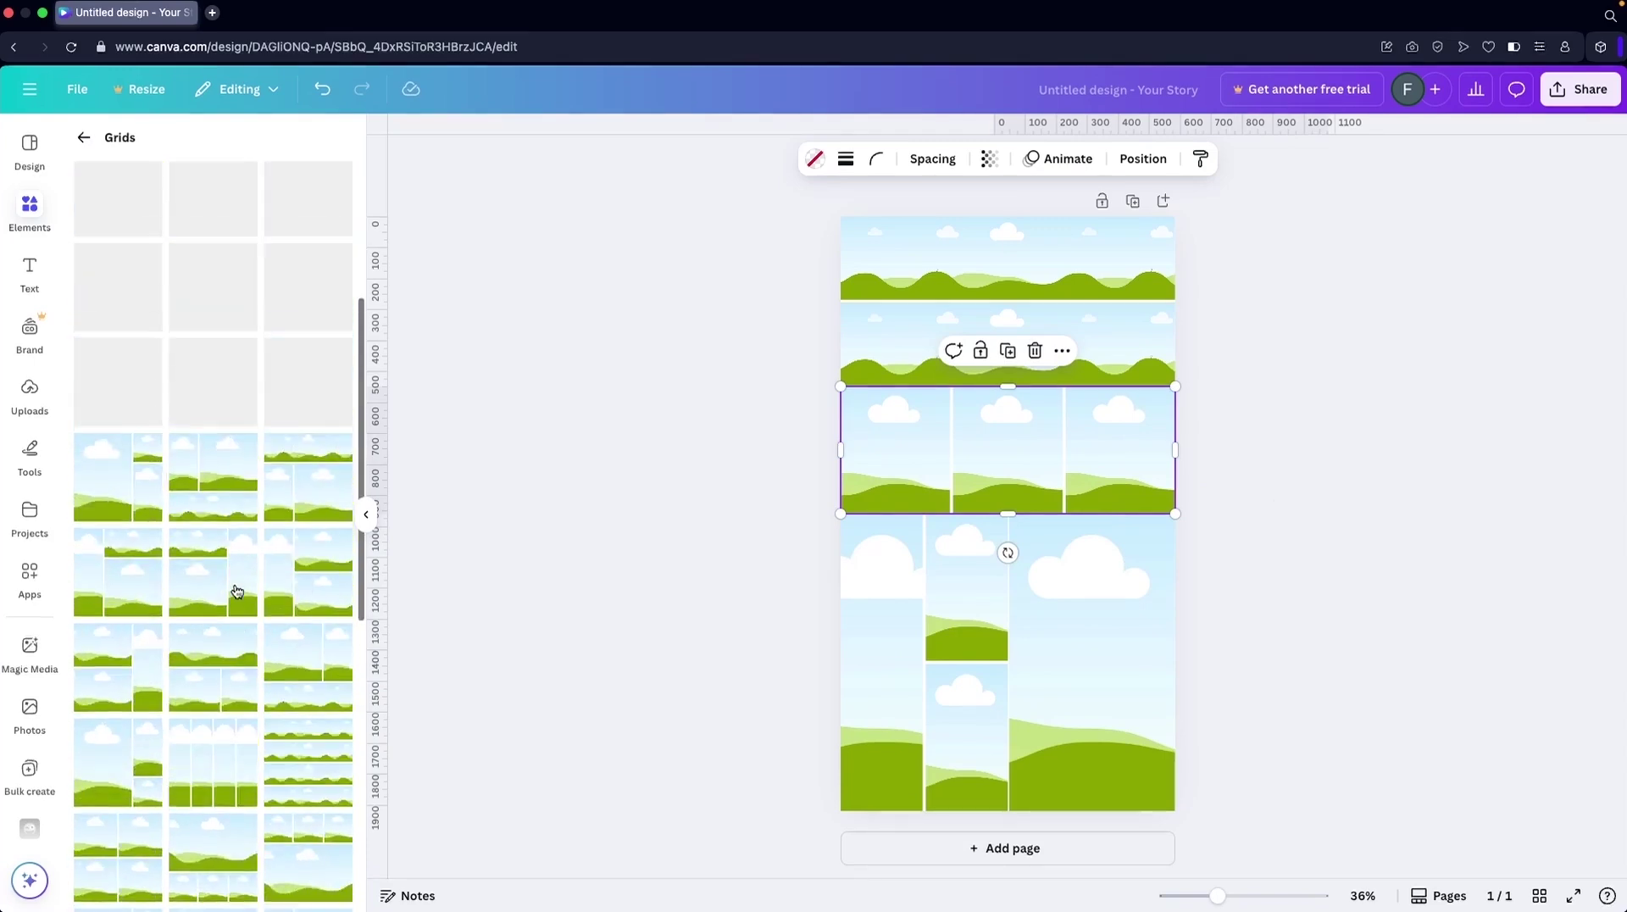
# Search Elements for 'circle frame' and place the first circle frame at the page centre.
pyautogui.click(85, 138)
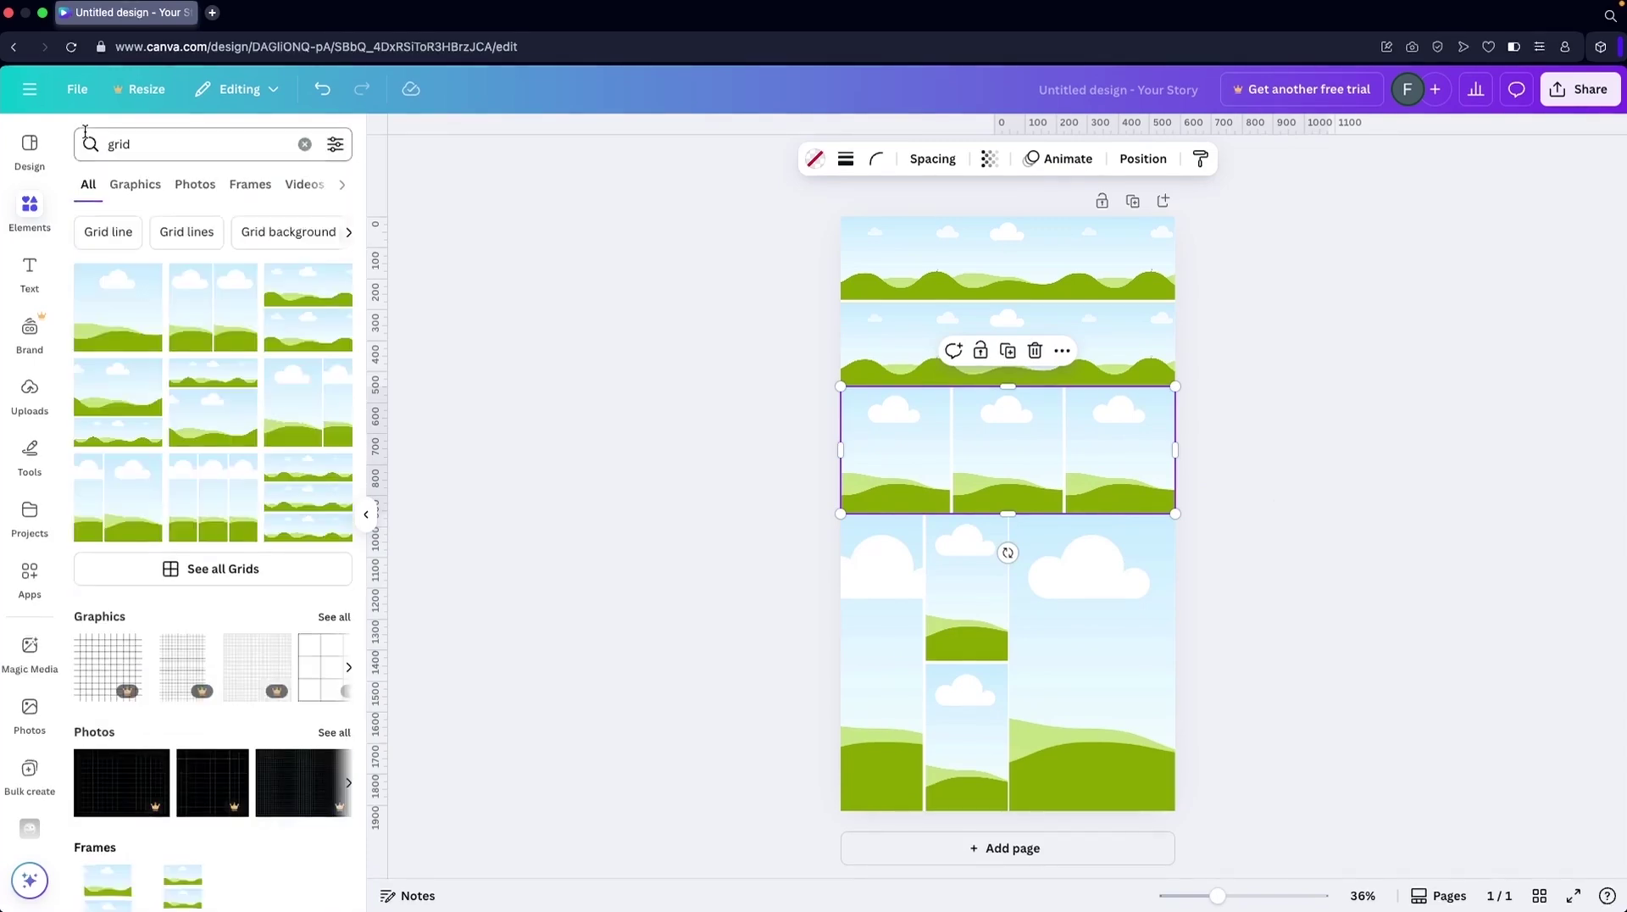
pyautogui.click(147, 142)
pyautogui.write('circle frame')
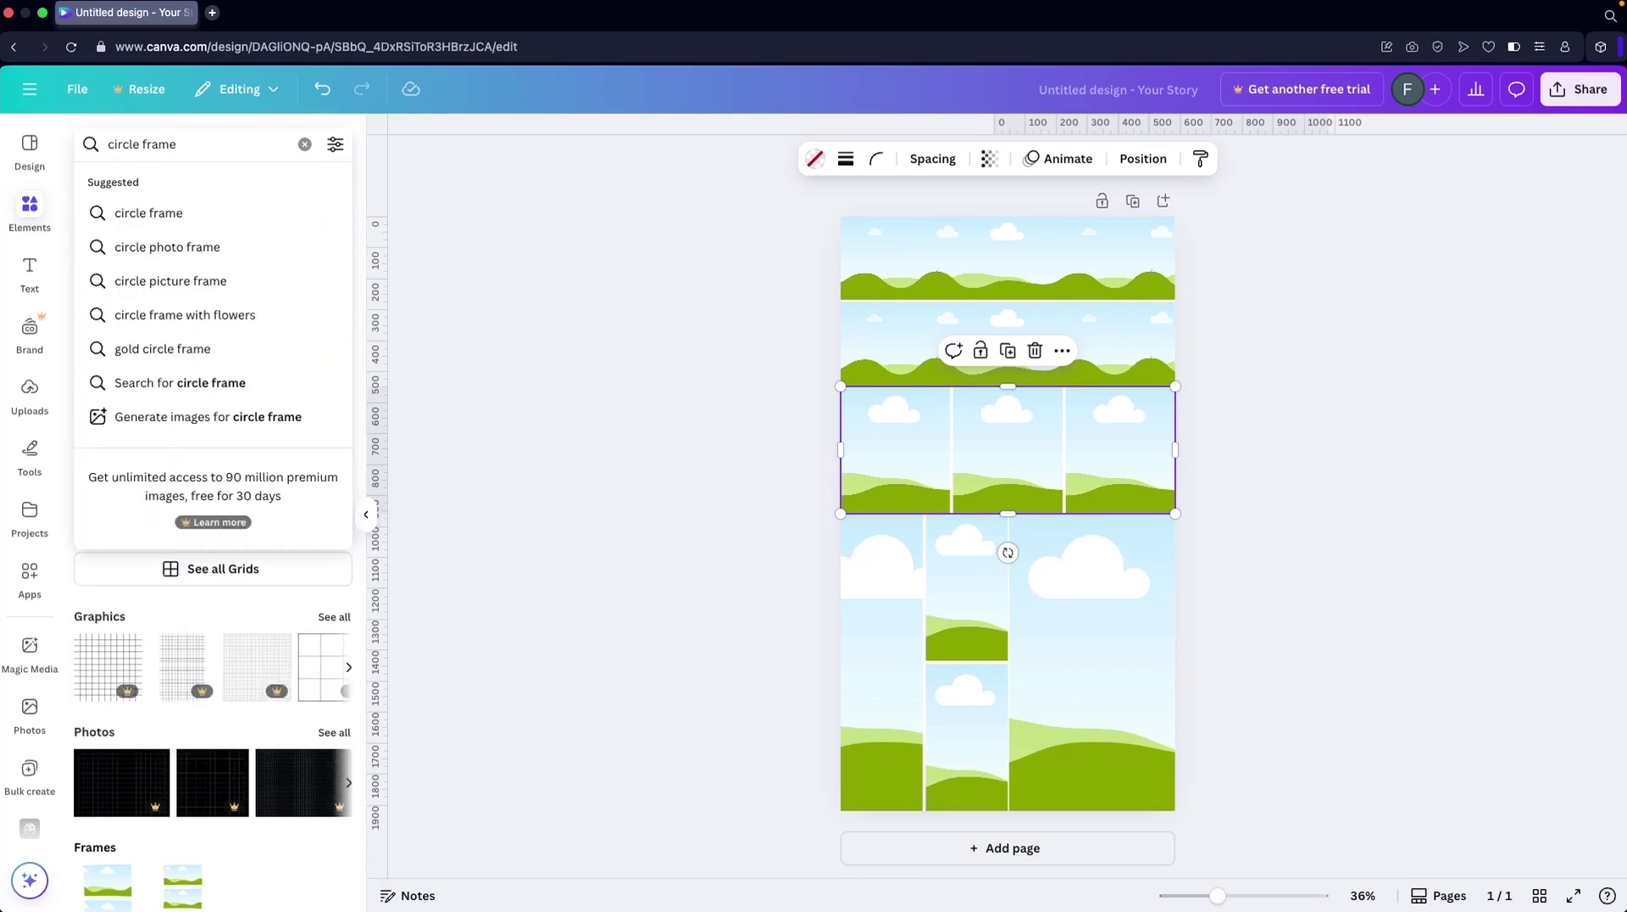
pyautogui.press('Return')
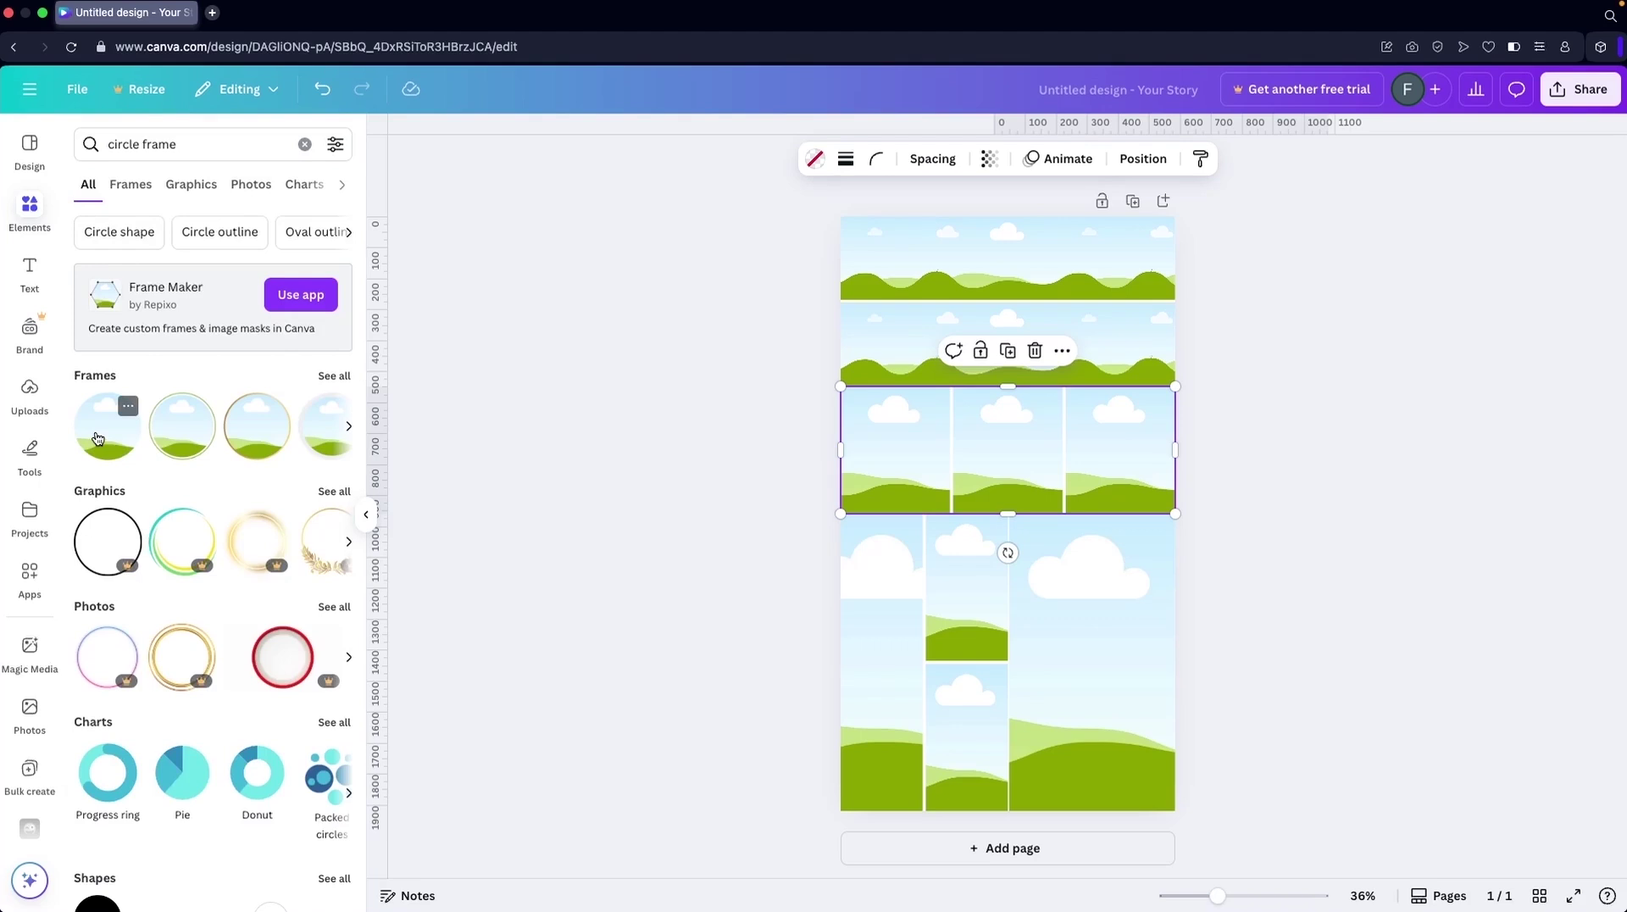
pyautogui.click(98, 438)
pyautogui.click(489, 485)
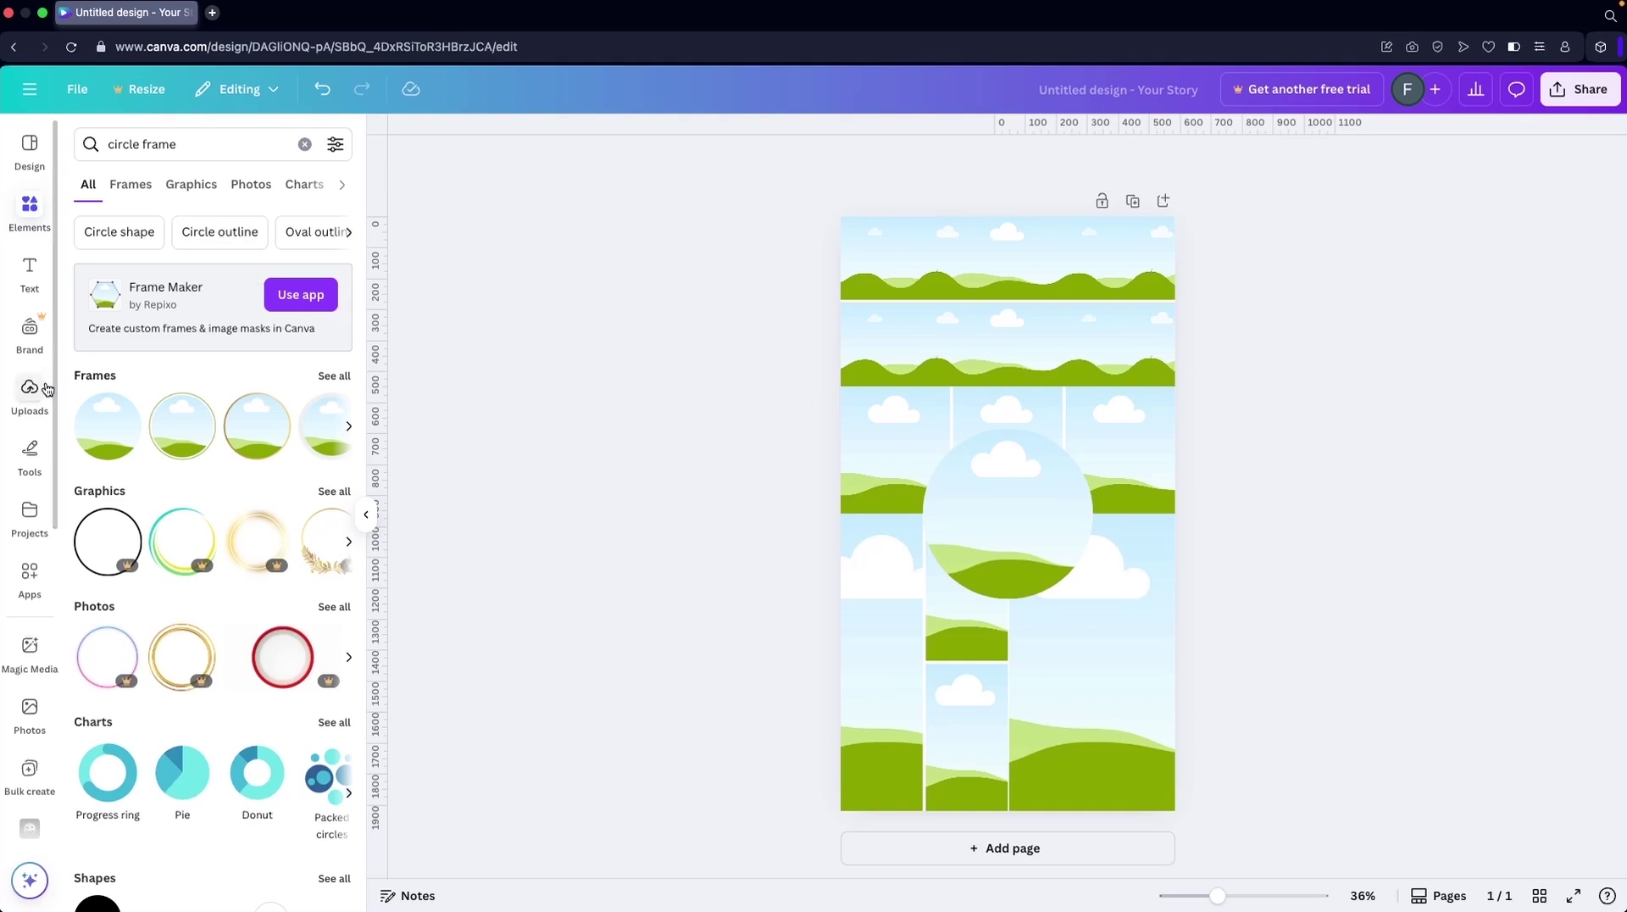
# Search photos for 'land' and fill the central circle frame with a green field photo.
pyautogui.click(240, 185)
pyautogui.tripleClick(127, 144)
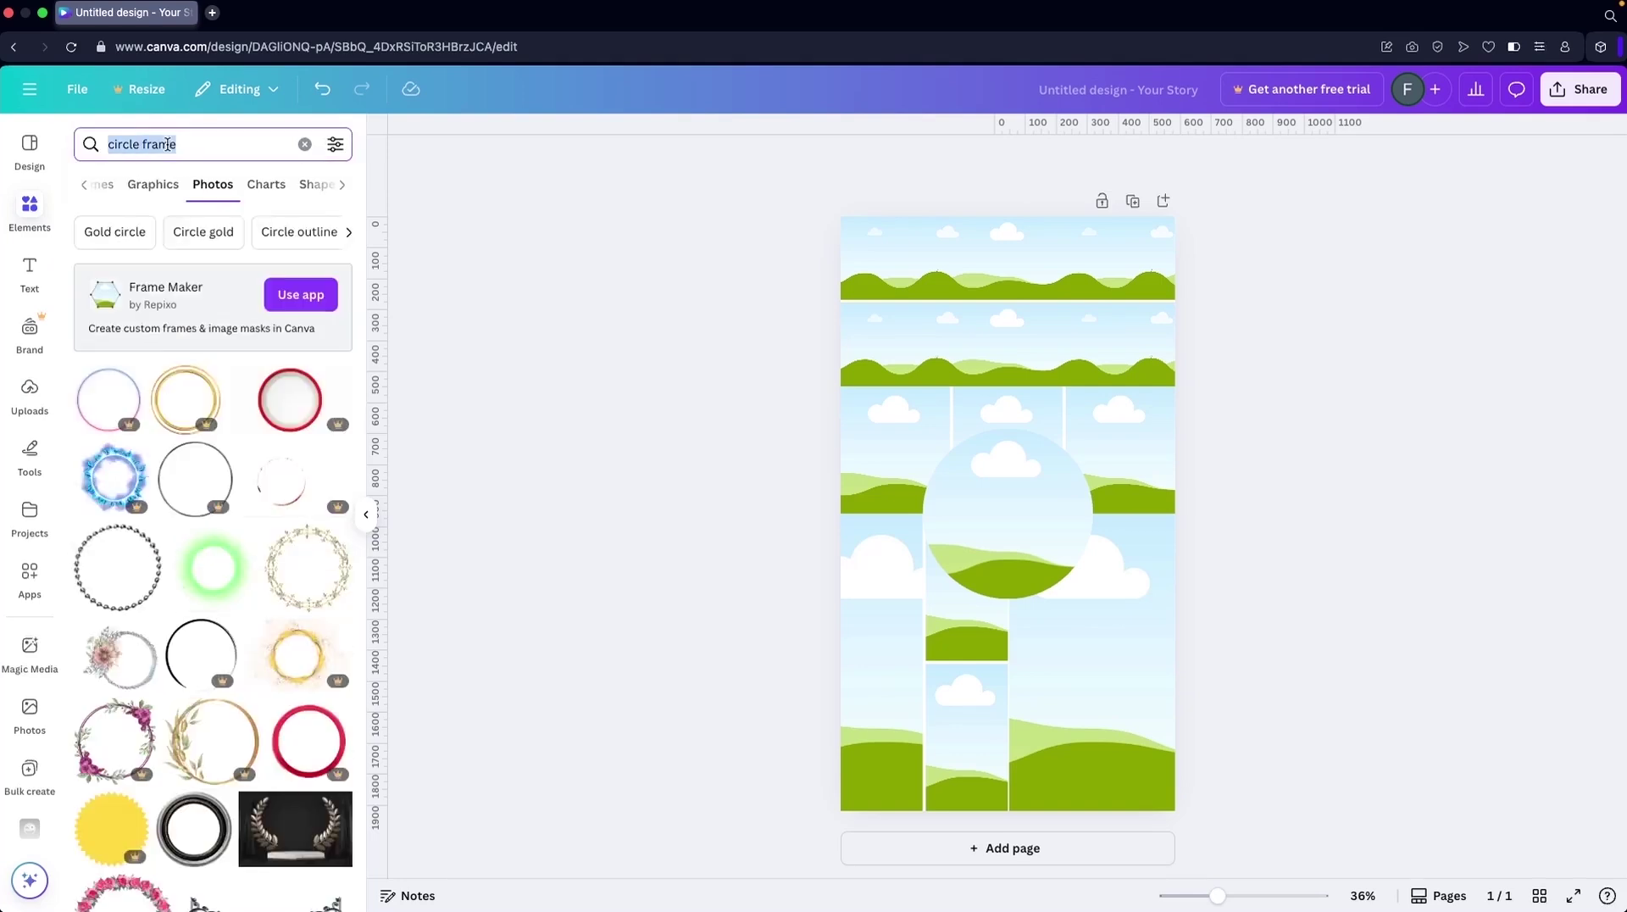
pyautogui.press('BackSpace')
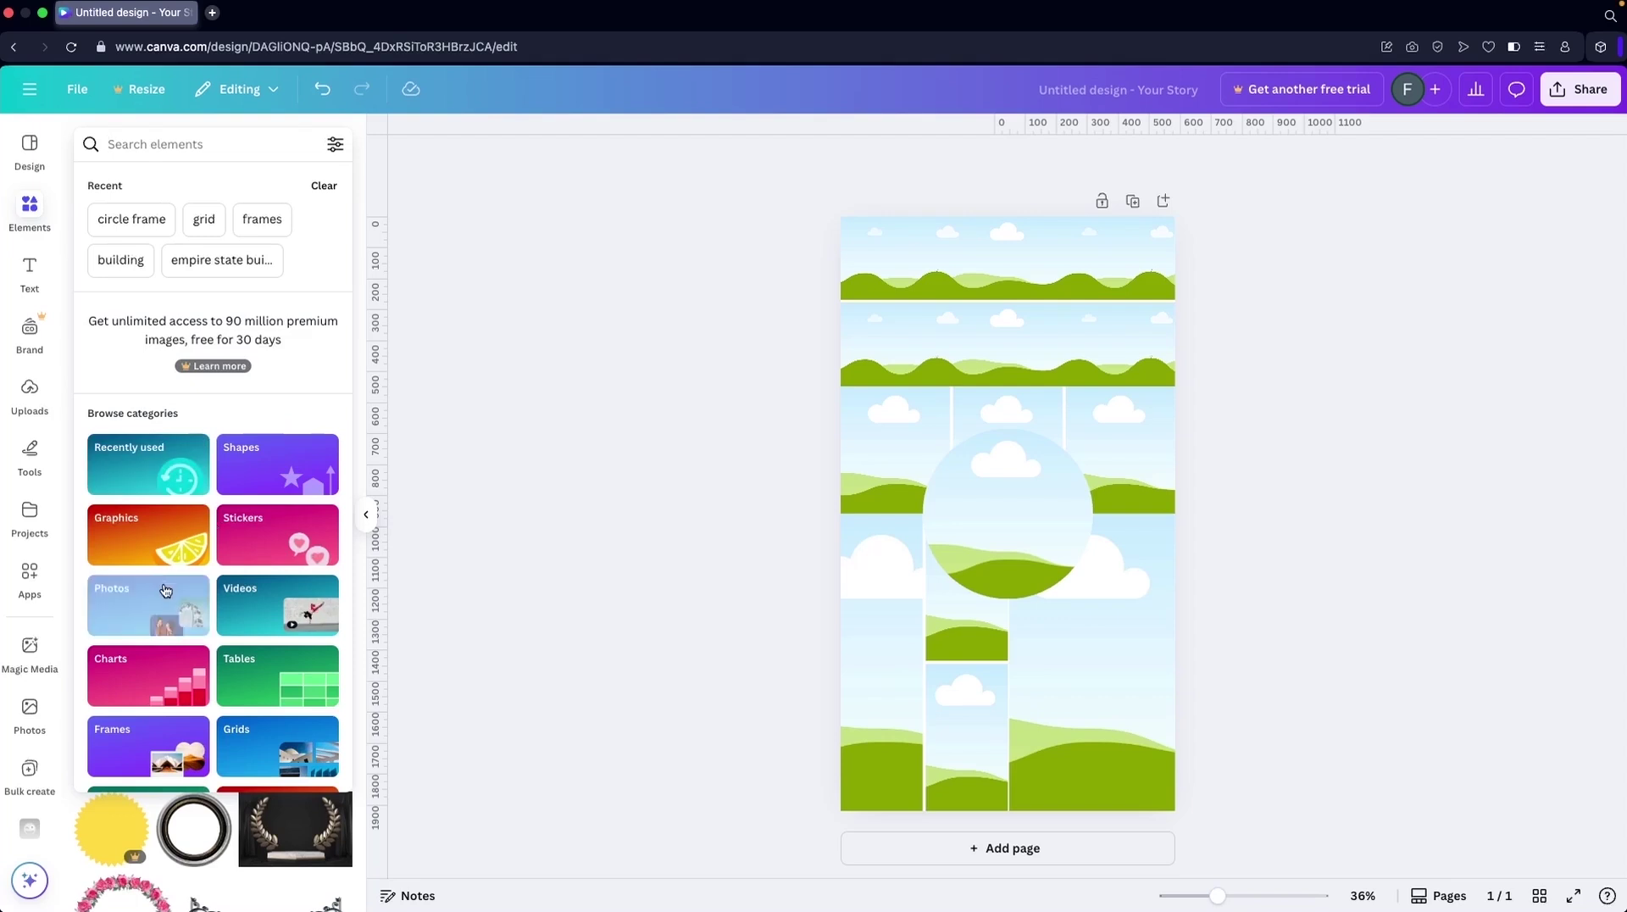
pyautogui.write('land')
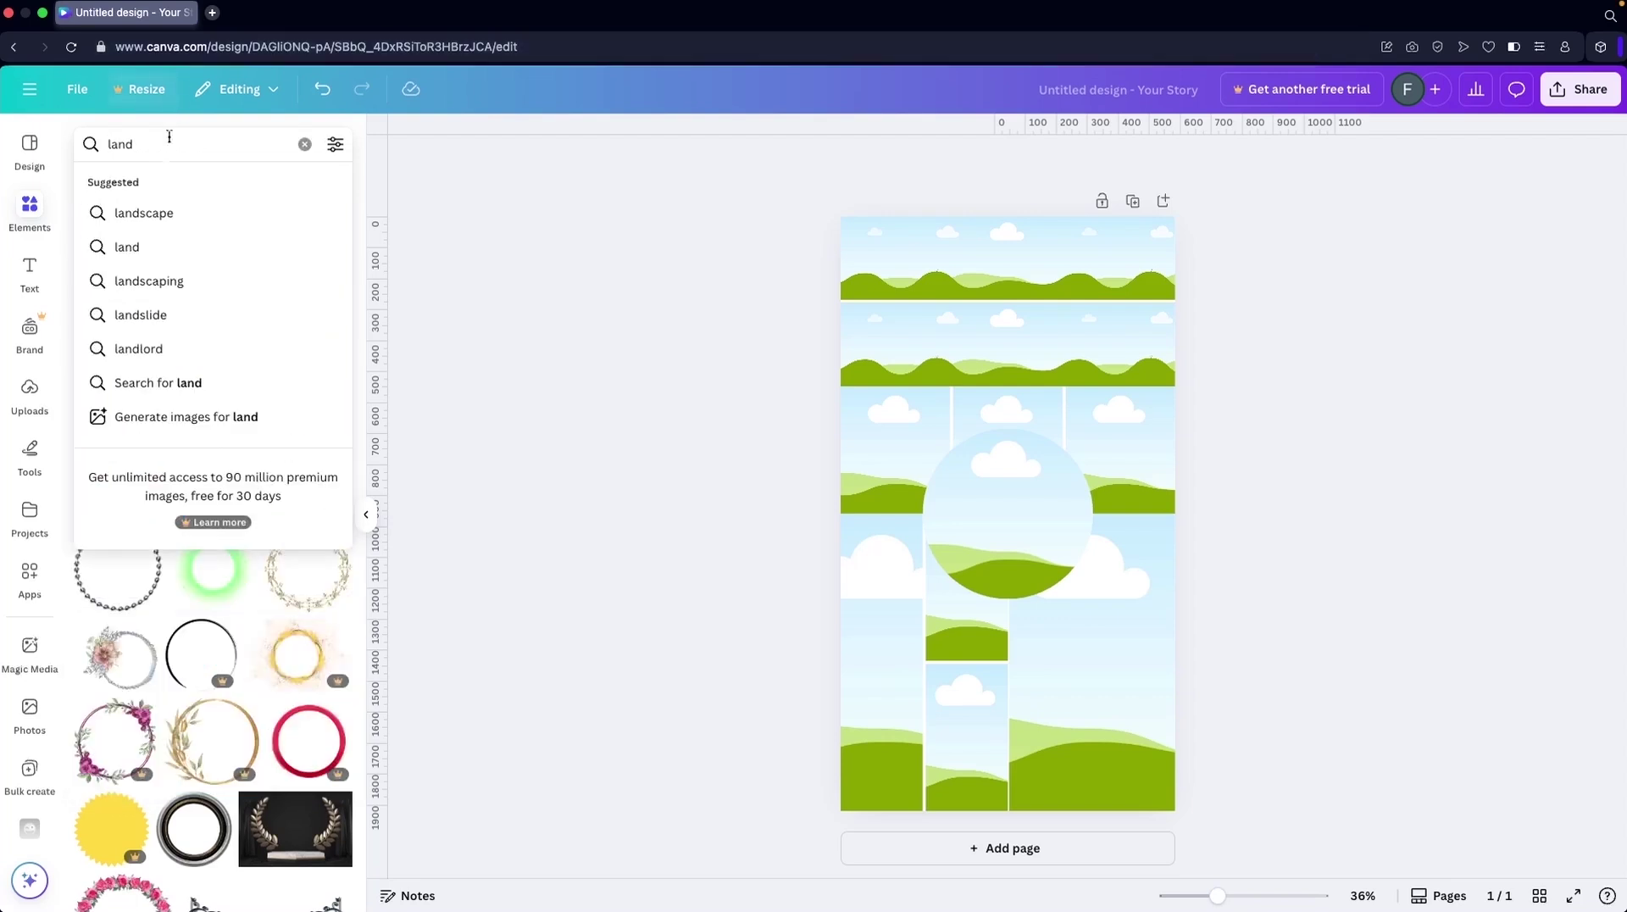
pyautogui.click(153, 210)
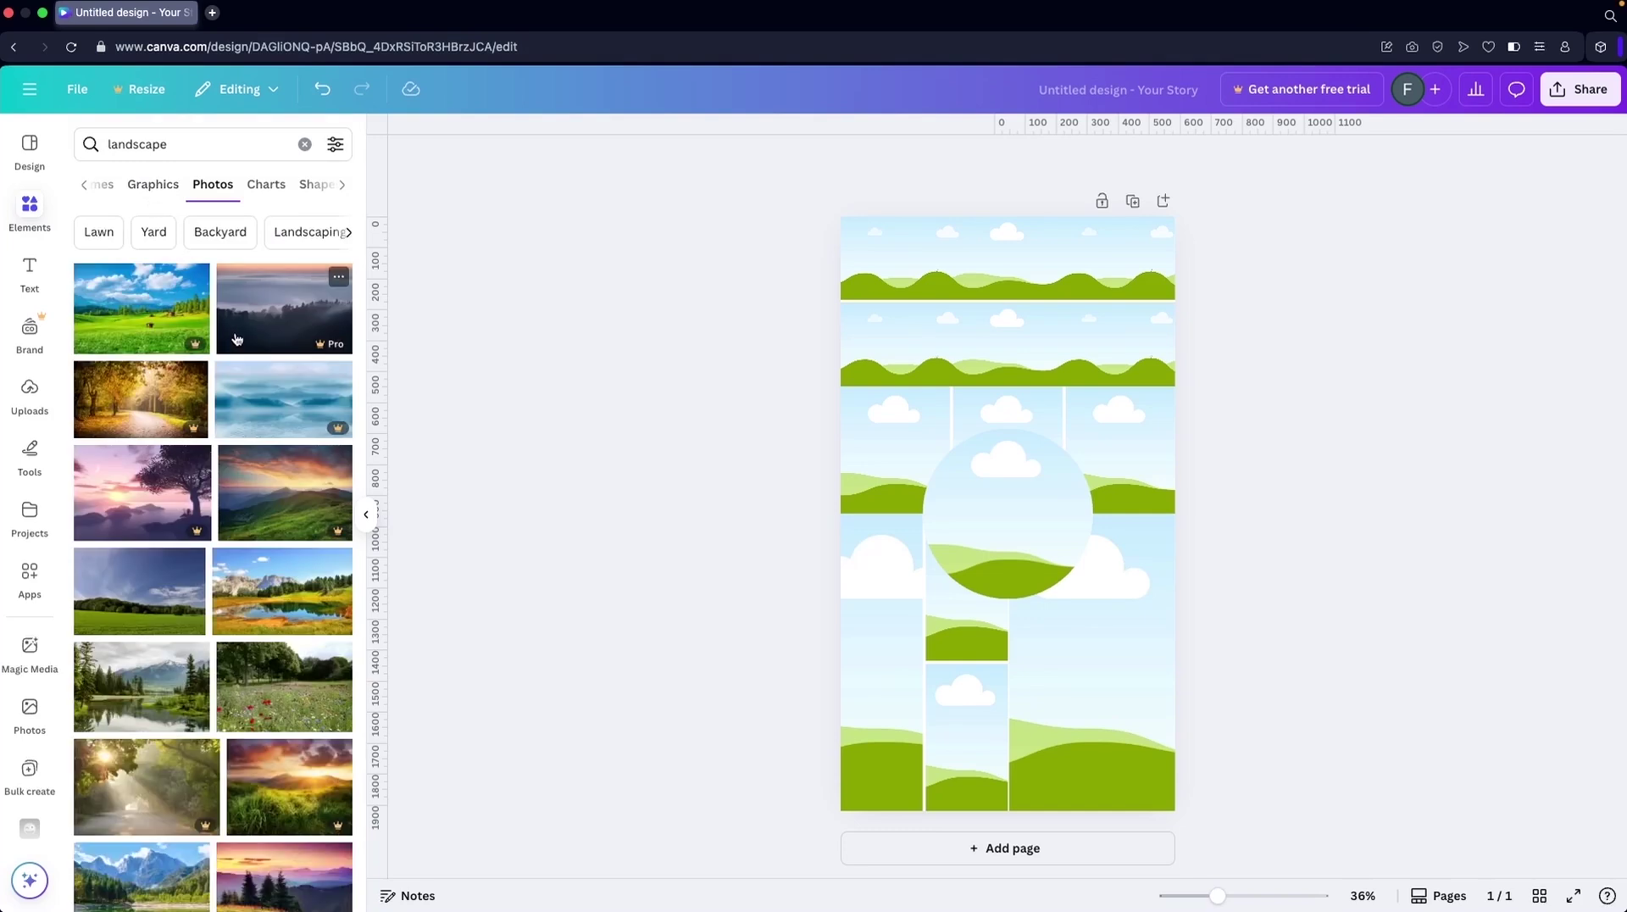
pyautogui.moveTo(336, 349)
pyautogui.moveTo(133, 592); pyautogui.dragTo(951, 506)
# Put a forest-lake photo in the top strip and a wildflower meadow in the second strip.
pyautogui.scroll(-5, 133, 400)
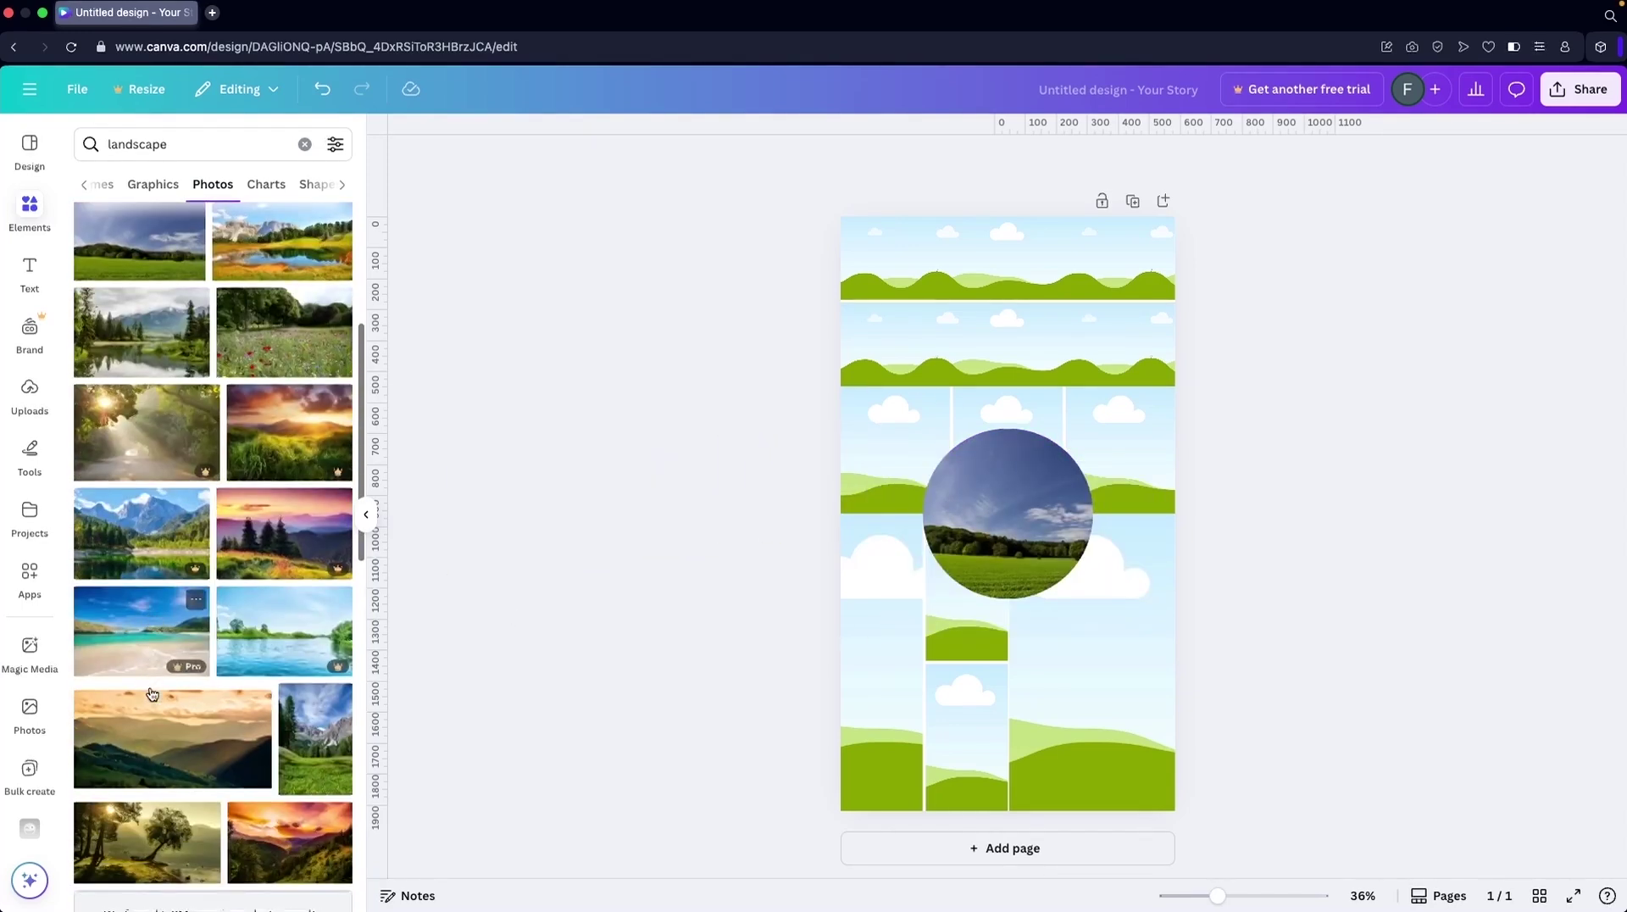
pyautogui.moveTo(138, 326); pyautogui.dragTo(851, 236)
pyautogui.moveTo(284, 330); pyautogui.dragTo(890, 317)
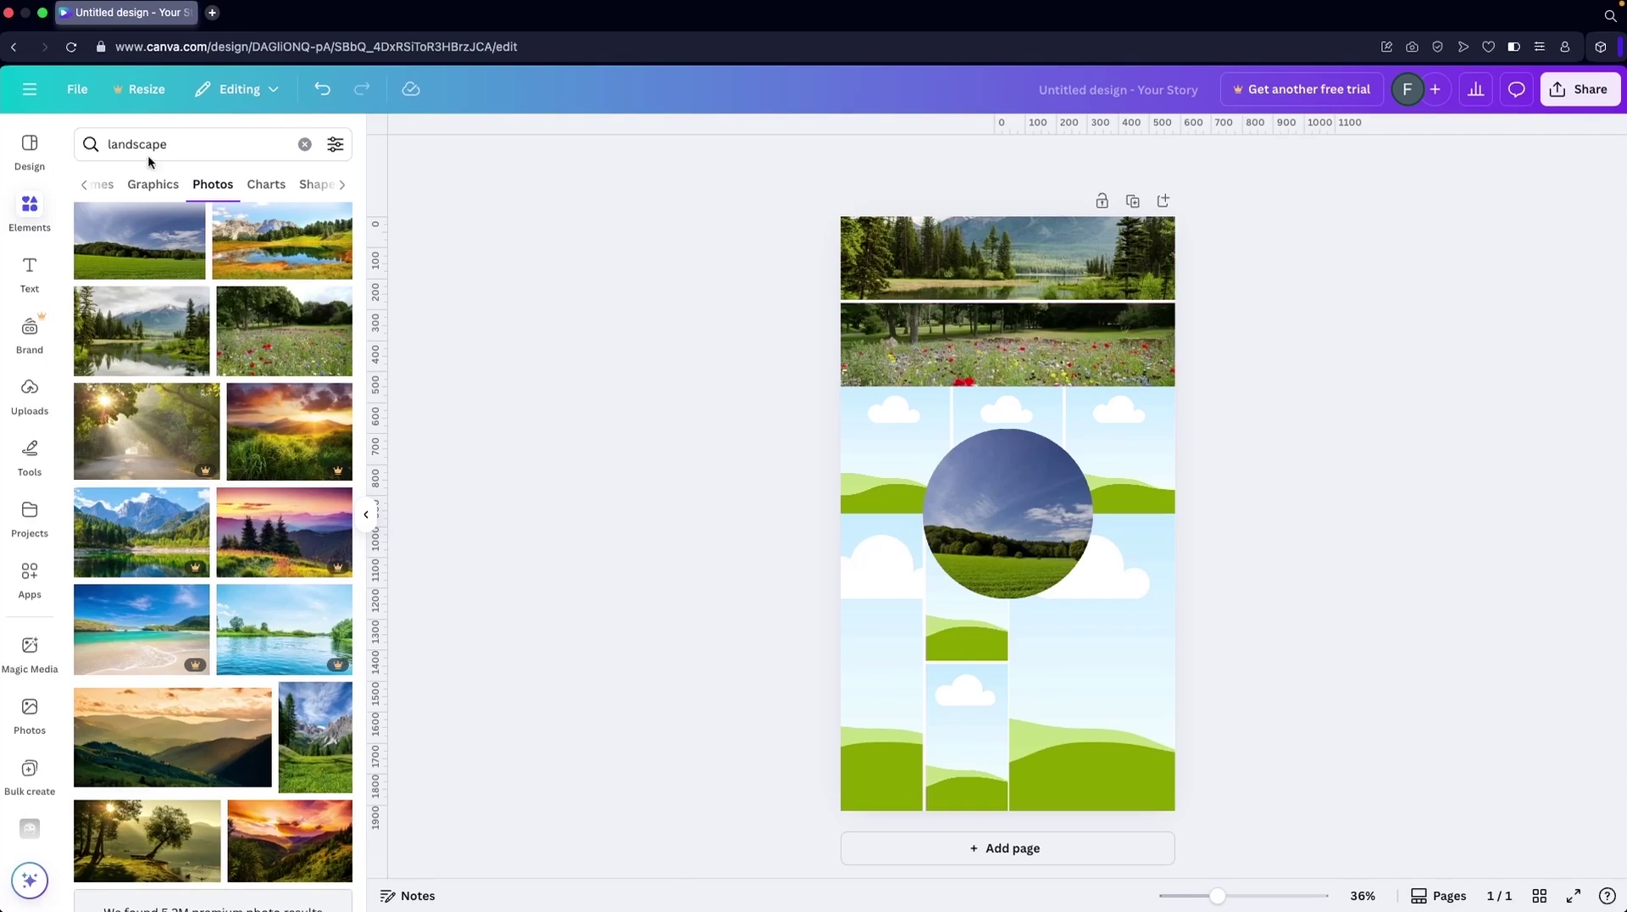
# Search 'mountains', fill bottom-right with a green valley and bottom-left with a pink peak, shifting it right.
pyautogui.doubleClick(177, 145)
pyautogui.write('mountains')
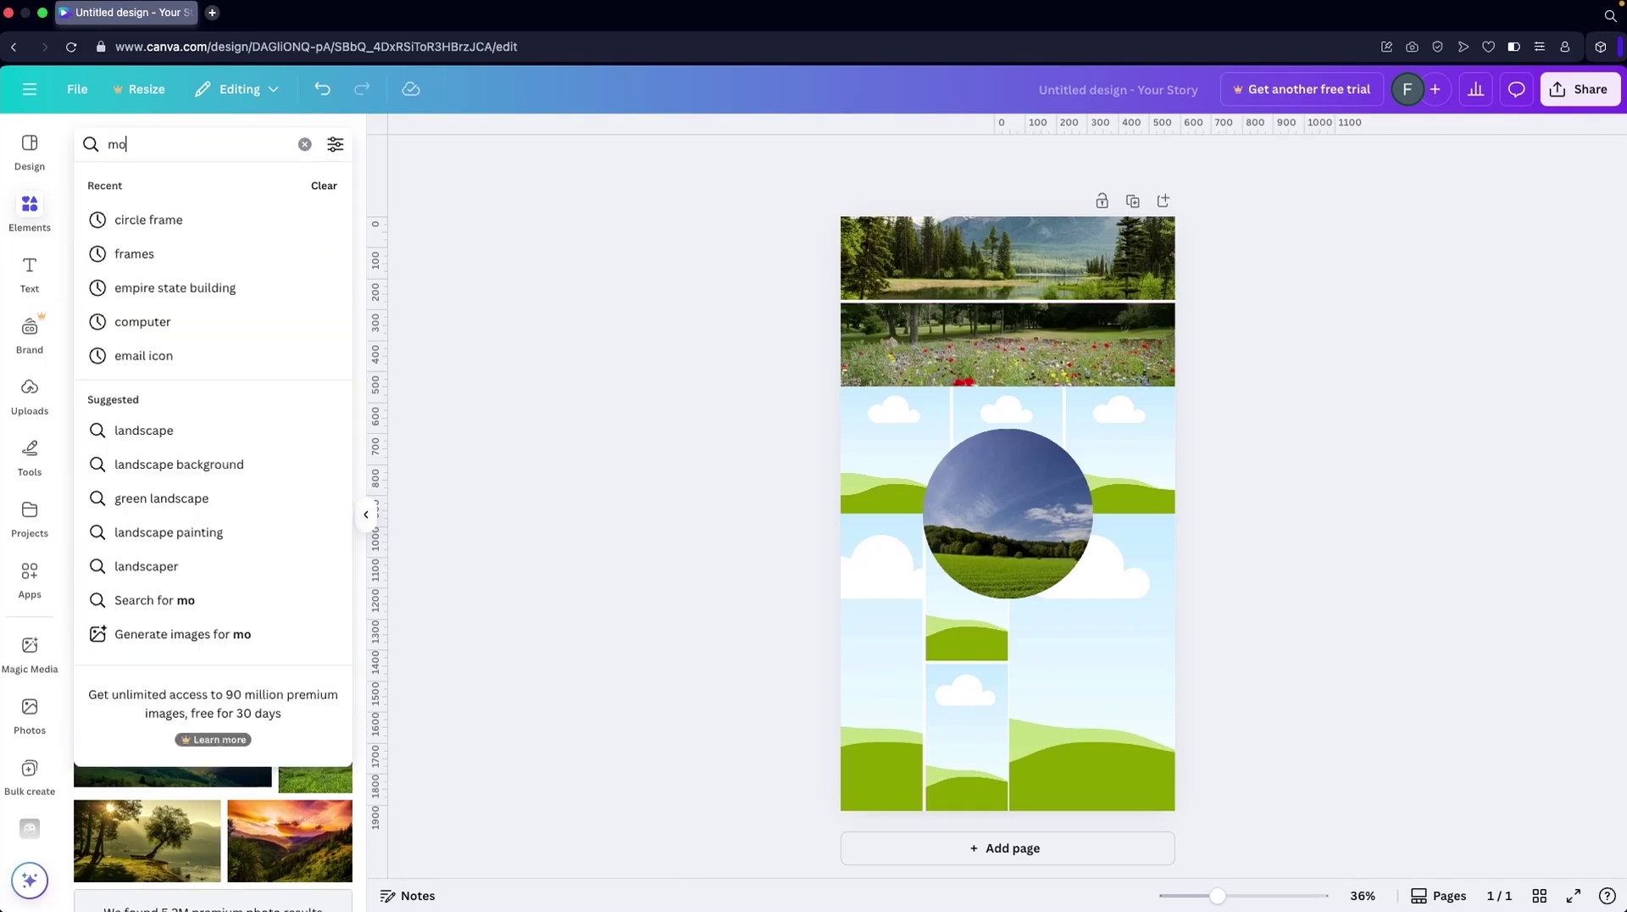
pyautogui.press('Return')
pyautogui.scroll(-5, 214, 479)
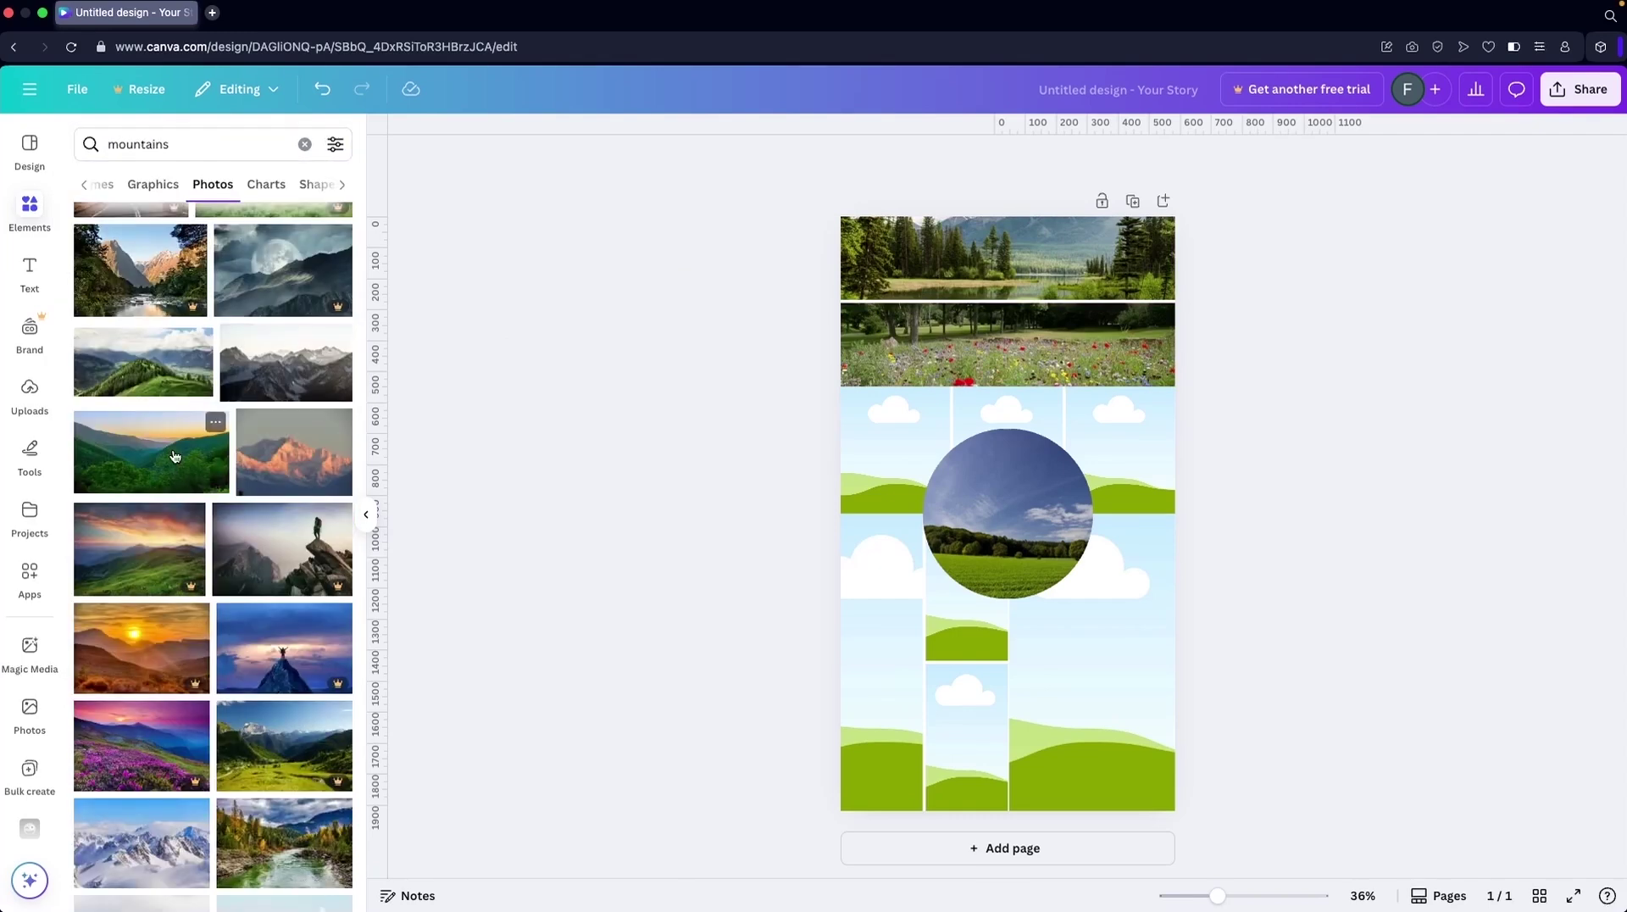
pyautogui.moveTo(173, 455); pyautogui.dragTo(1059, 631)
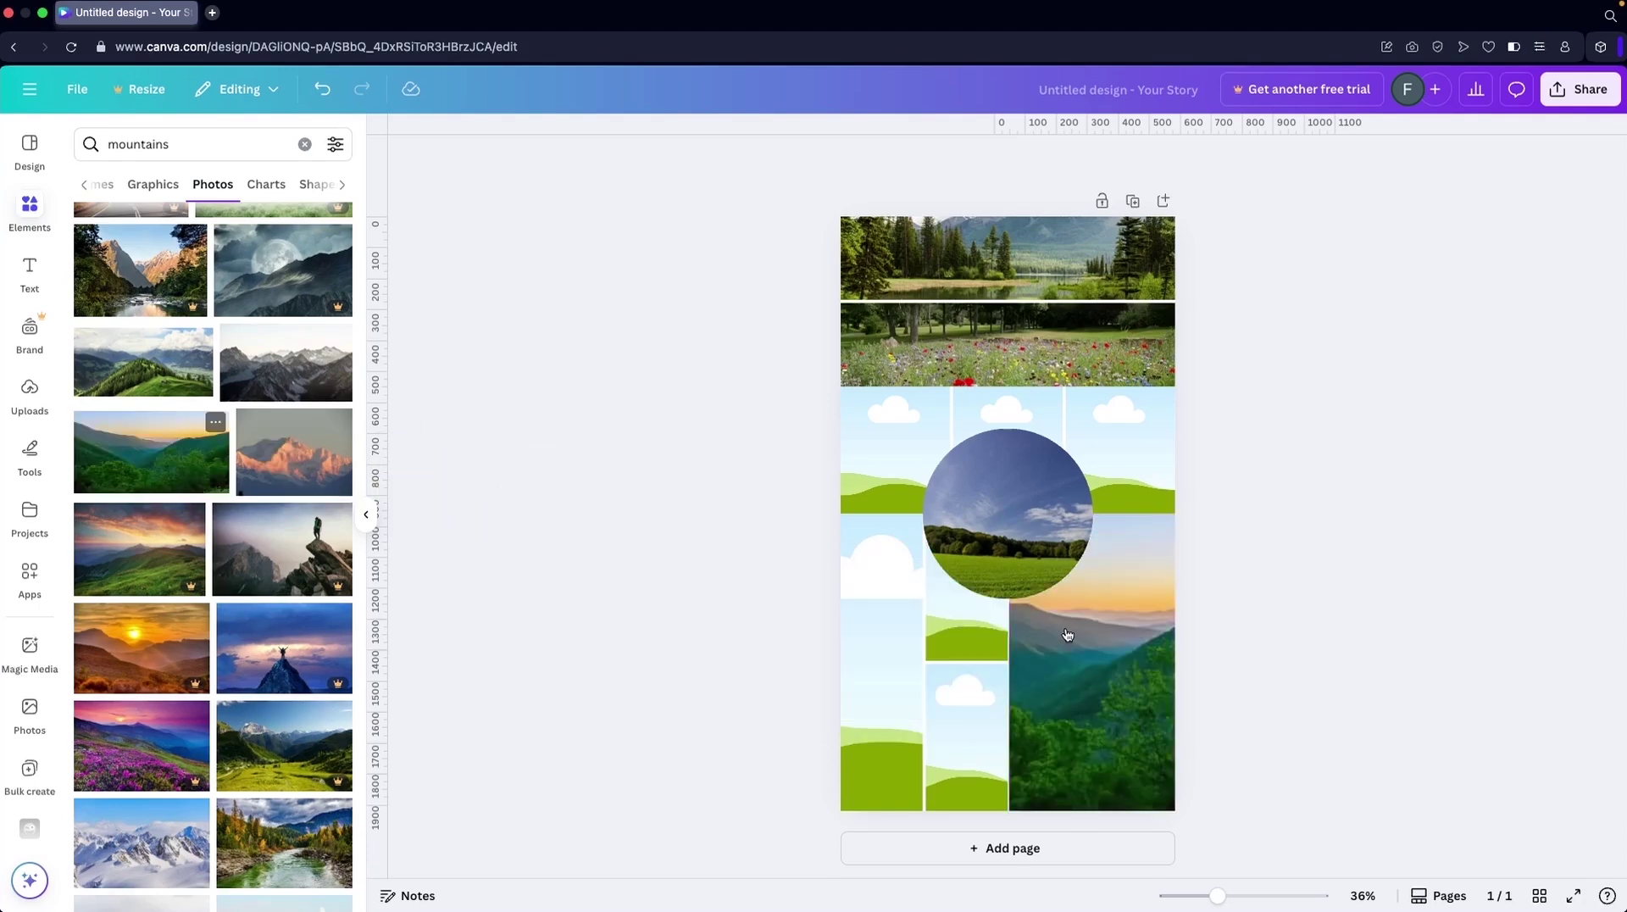
pyautogui.moveTo(296, 457); pyautogui.dragTo(846, 590)
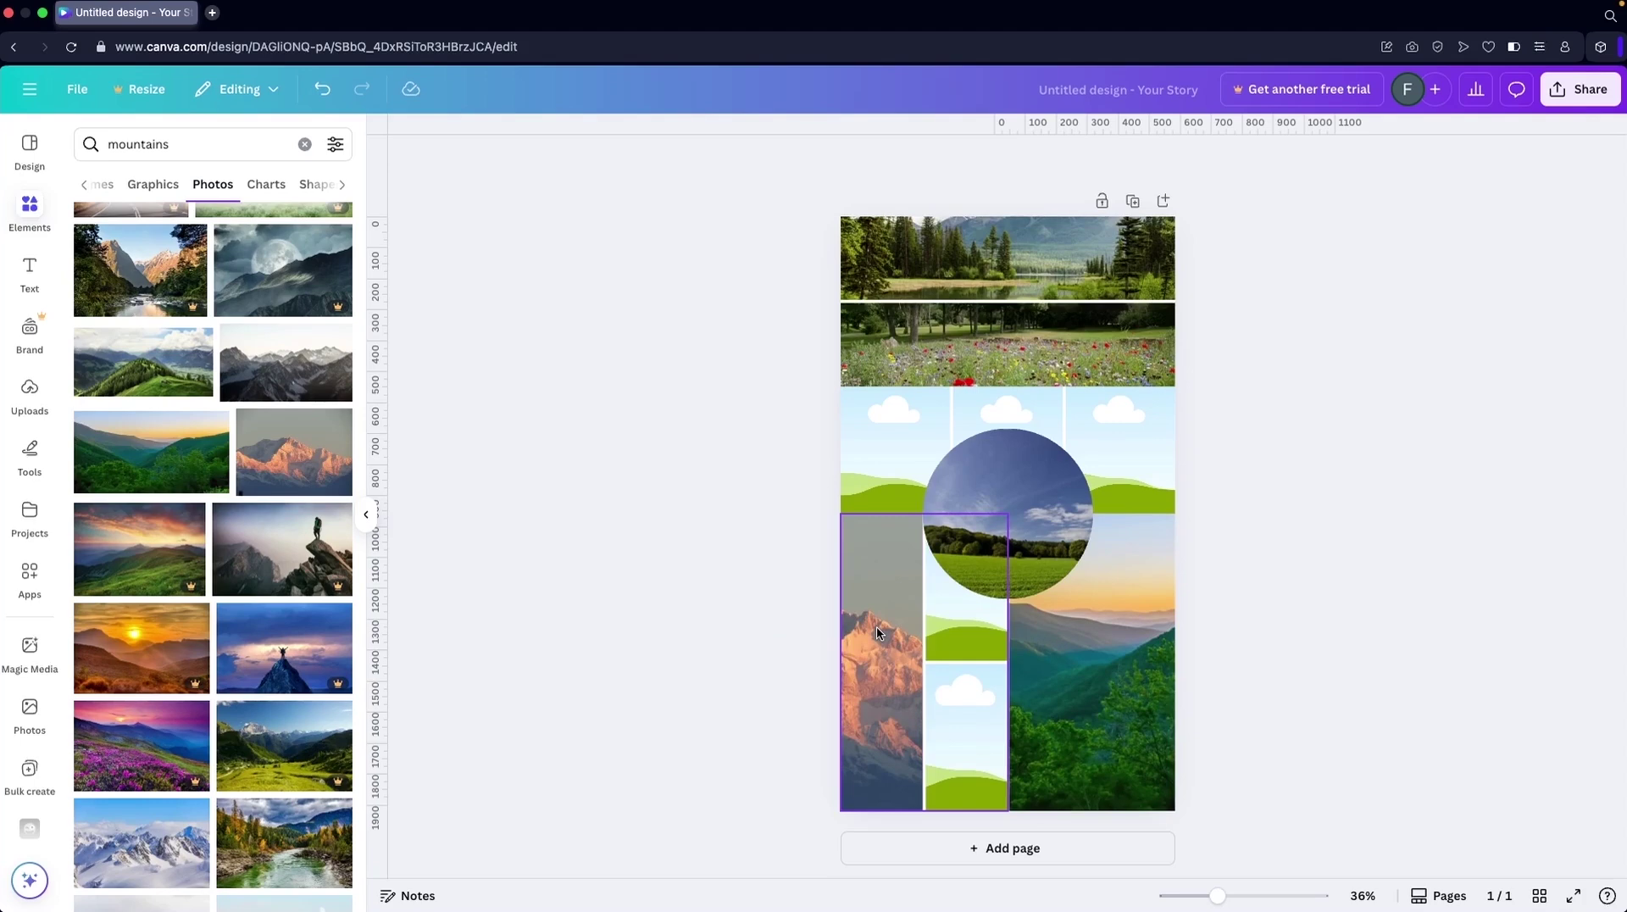
pyautogui.doubleClick(876, 628)
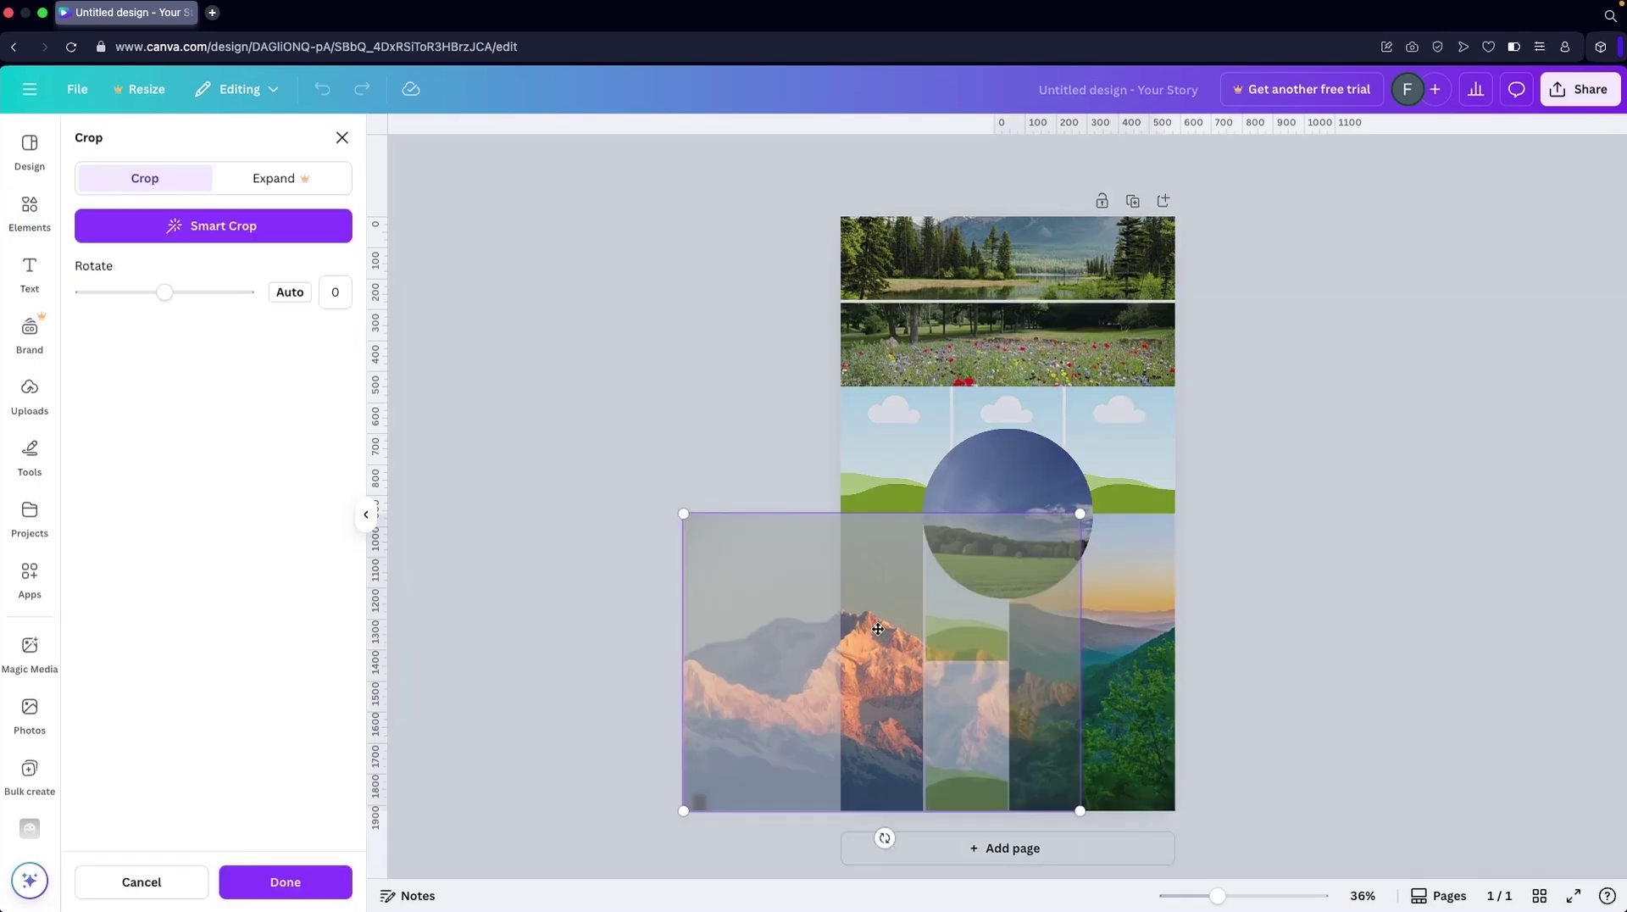
pyautogui.moveTo(878, 628); pyautogui.dragTo(912, 631)
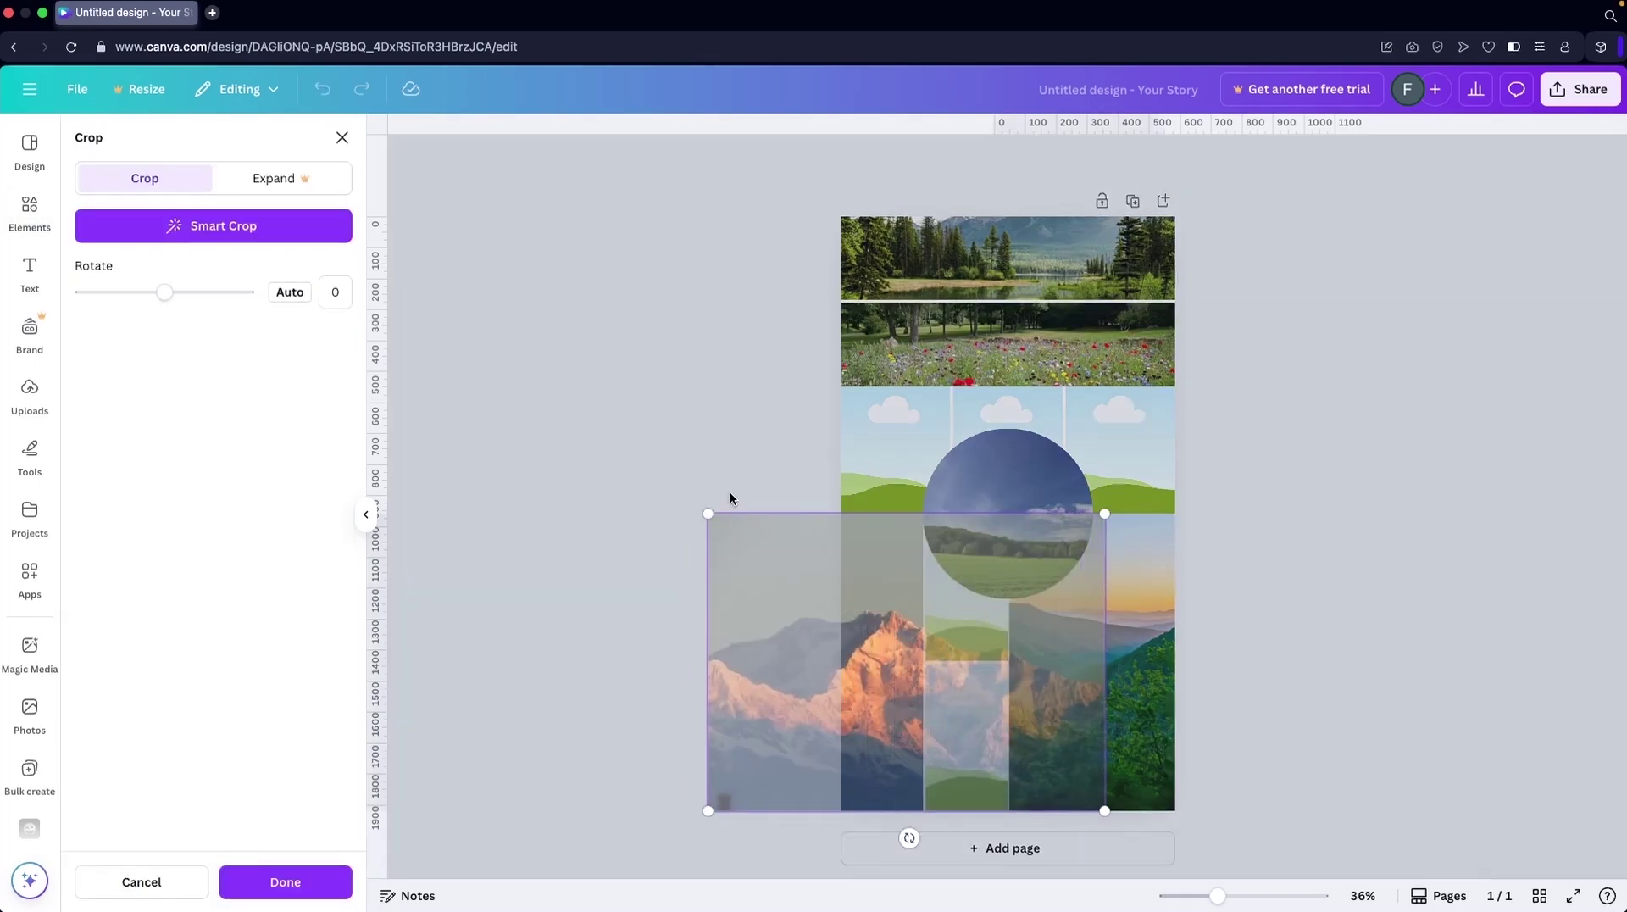
pyautogui.click(708, 431)
# Fill the middle cell with snowy mountains and the bottom-middle cell with a misty range.
pyautogui.scroll(-5, 236, 576)
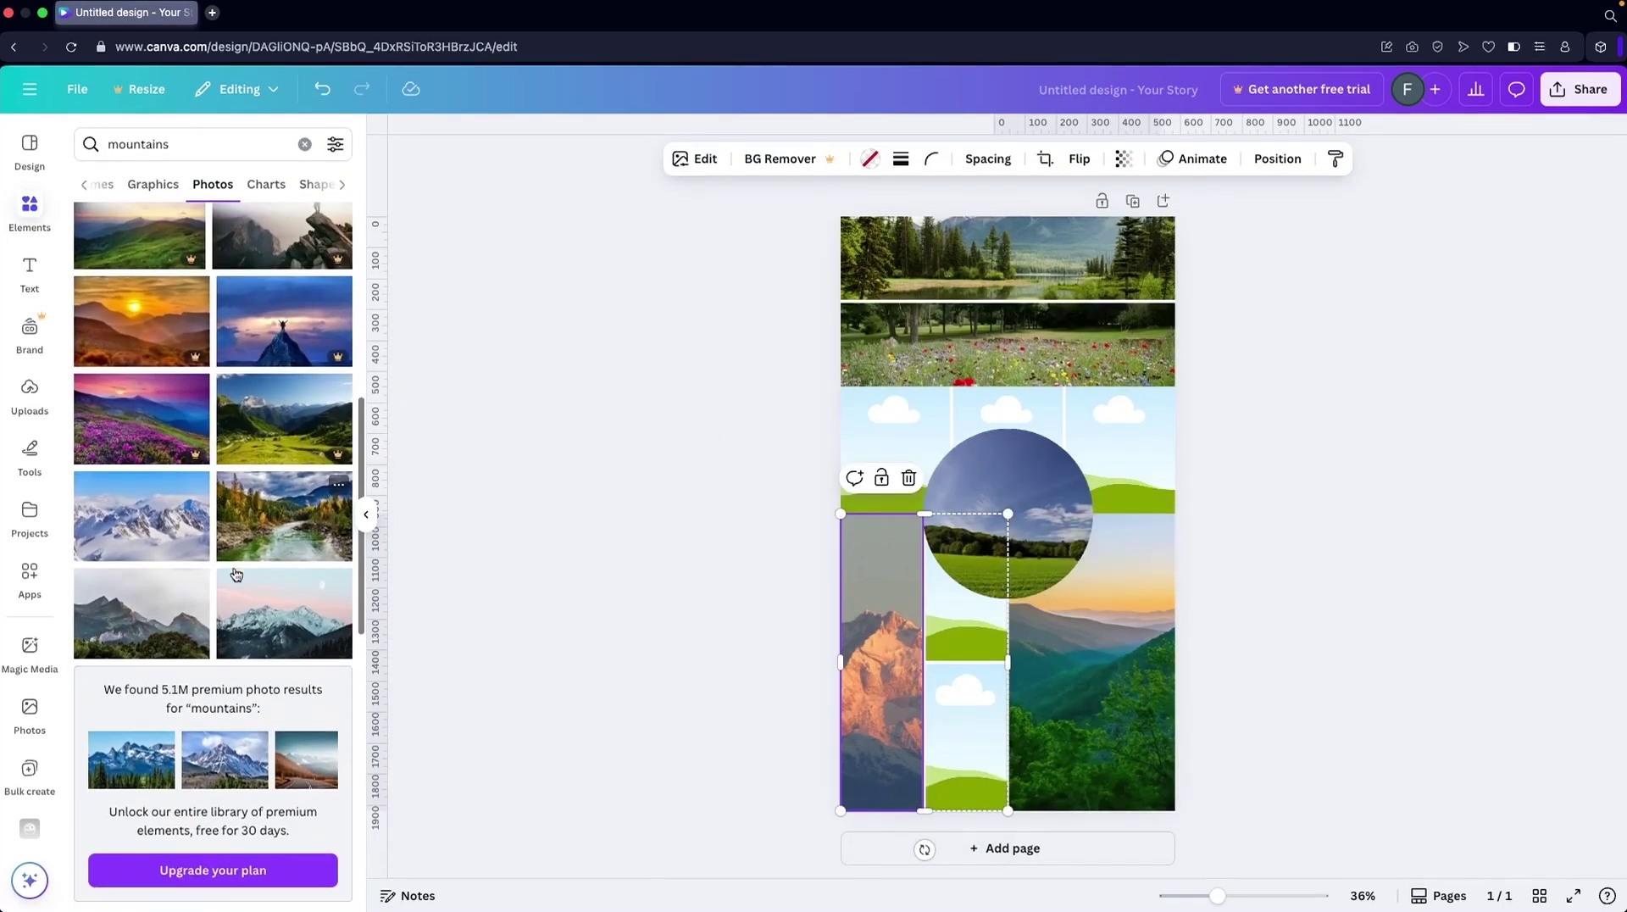
pyautogui.moveTo(174, 525); pyautogui.dragTo(987, 615)
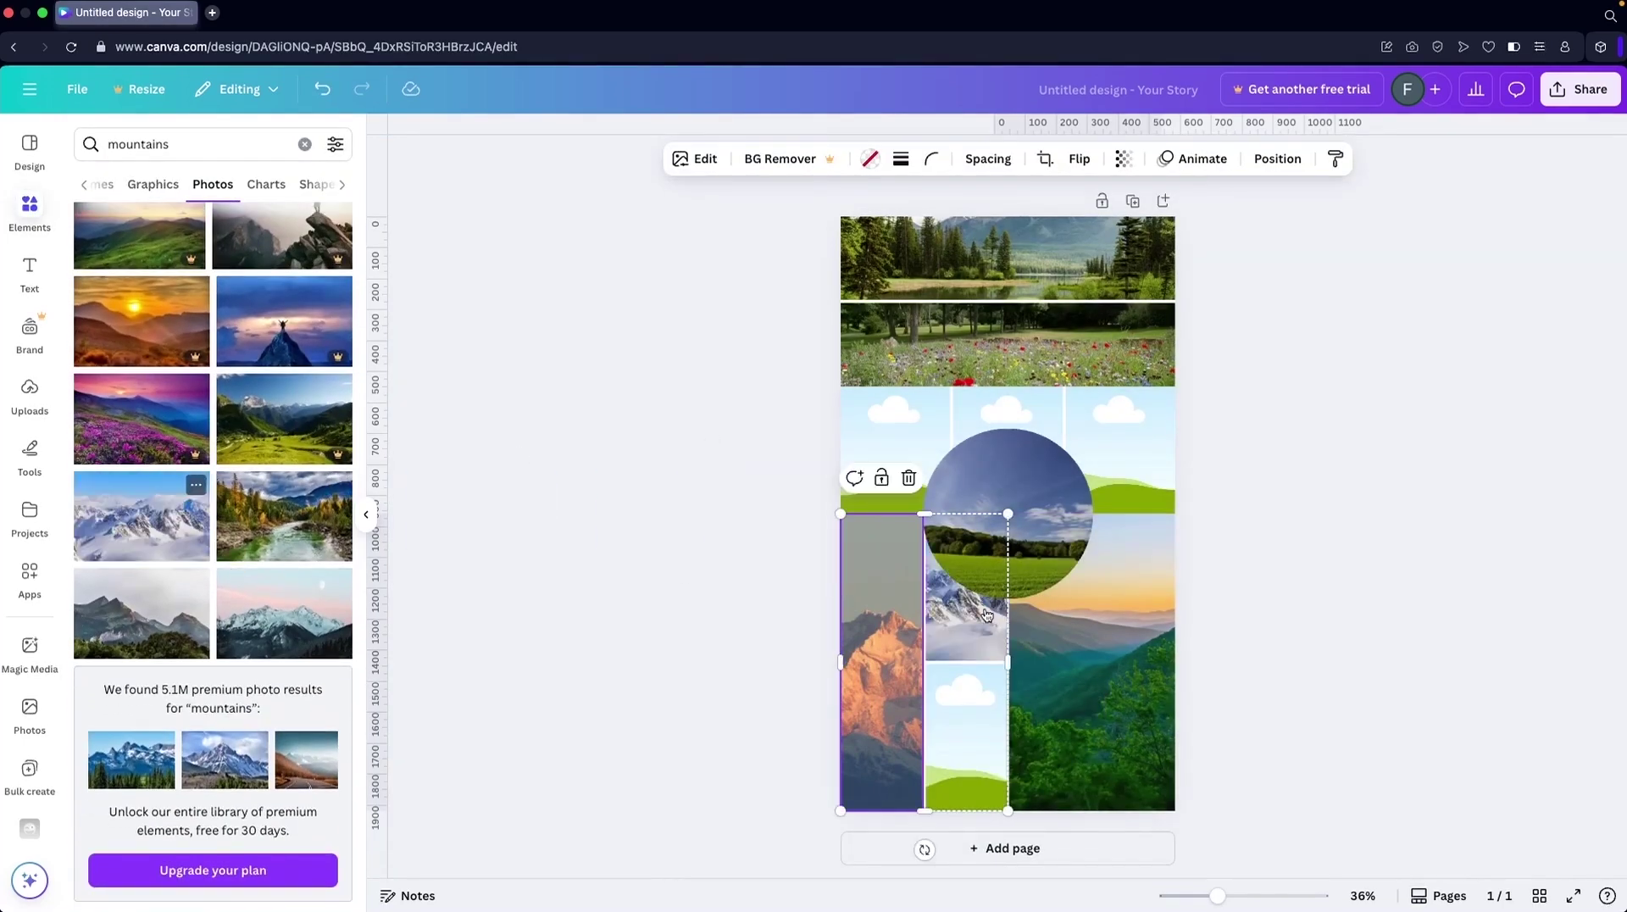
pyautogui.moveTo(141, 613); pyautogui.dragTo(1028, 713)
pyautogui.doubleClick(943, 710)
pyautogui.click(675, 683)
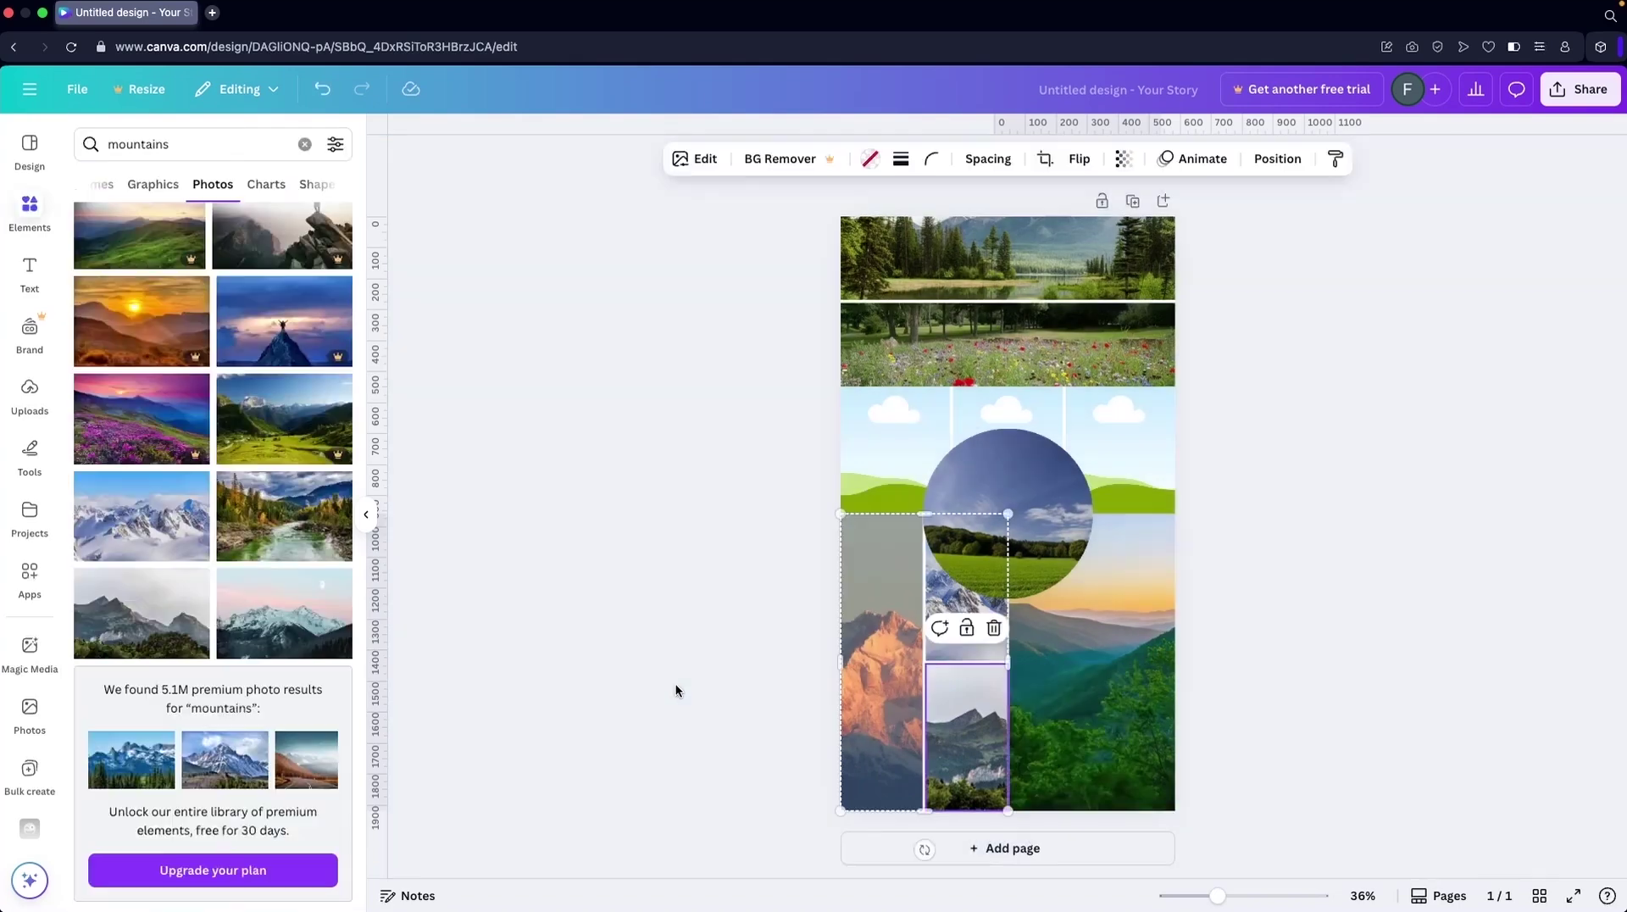
pyautogui.click(653, 602)
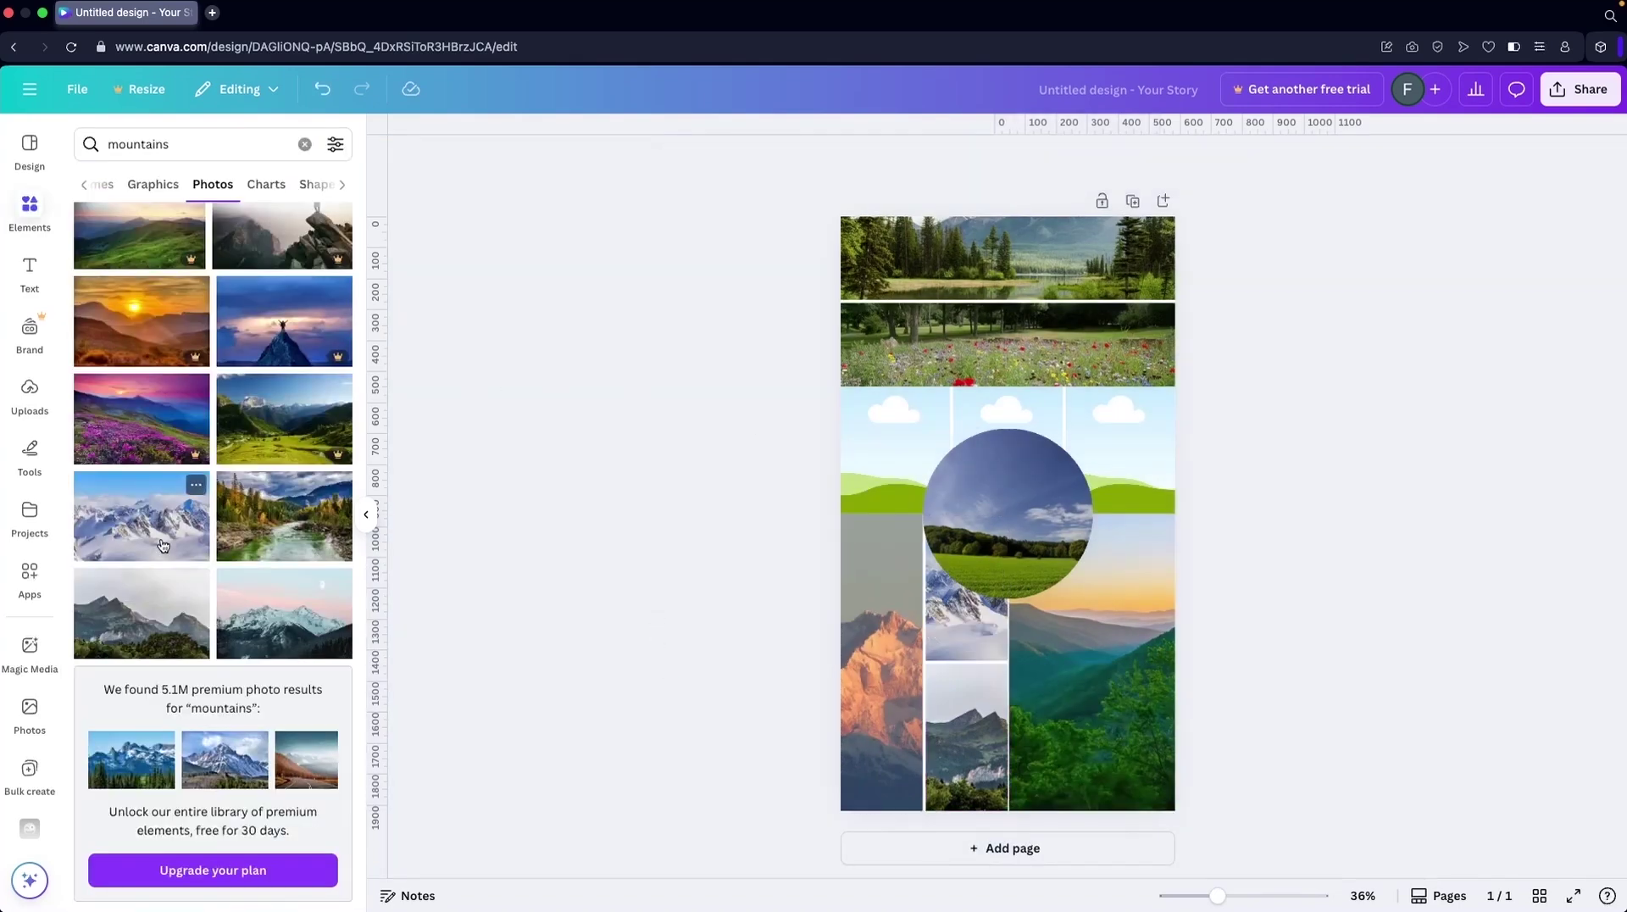
# Search 'sea' and fill the three band cells with sparkling water, sunset and underwater photos.
pyautogui.click(170, 144)
pyautogui.doubleClick(170, 143)
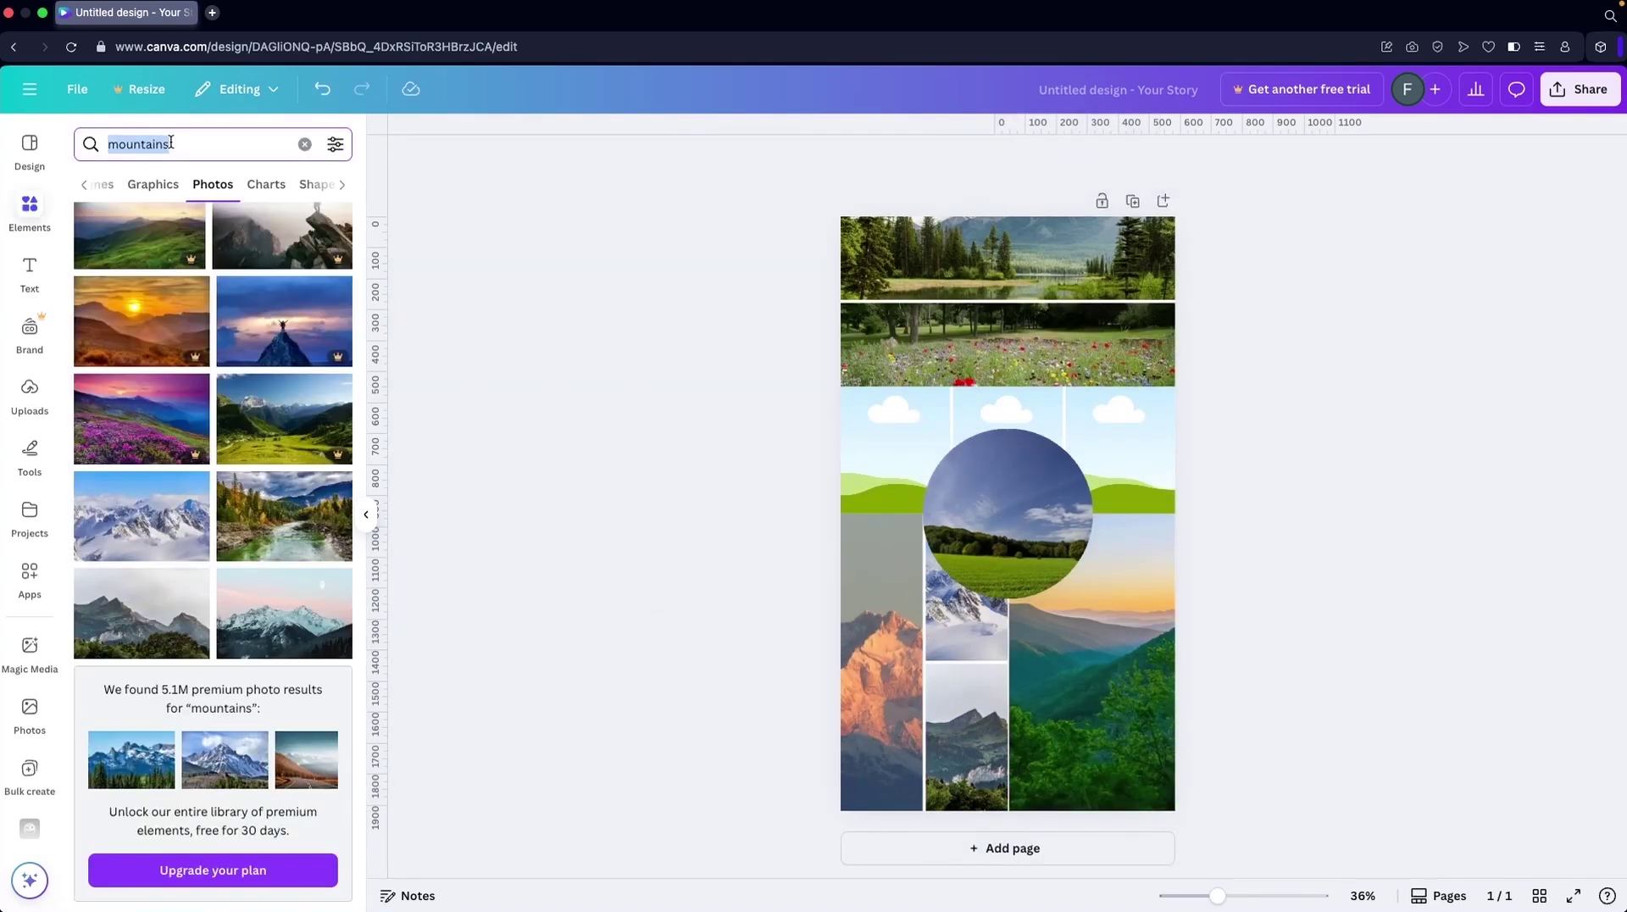
pyautogui.write('sea')
pyautogui.press('Return')
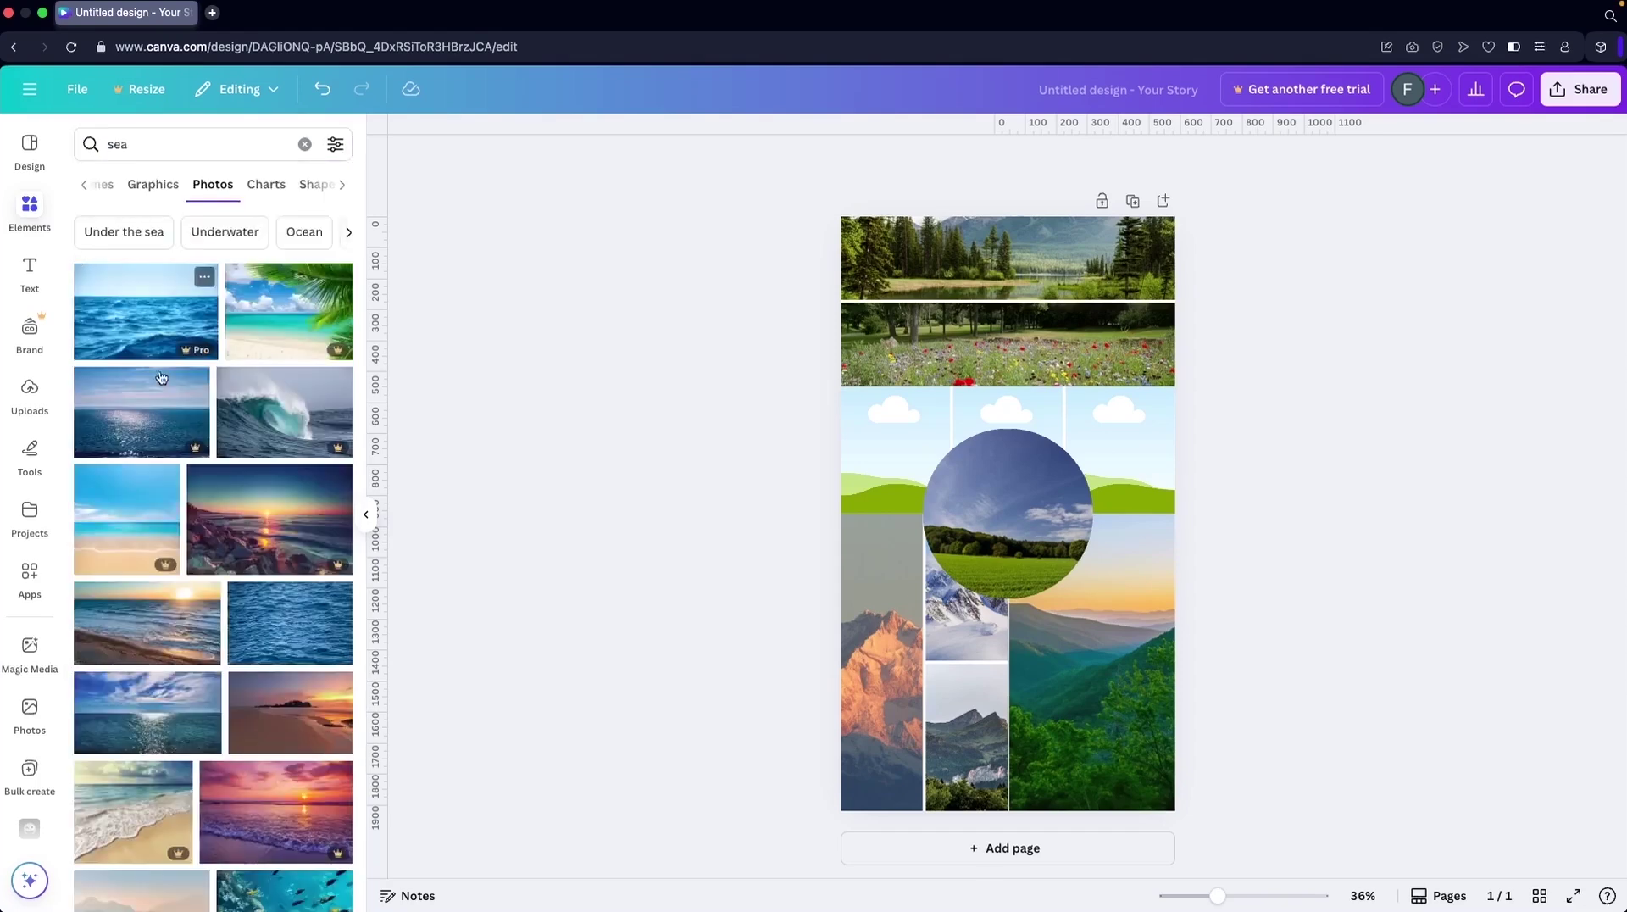
pyautogui.scroll(-3, 167, 485)
pyautogui.moveTo(167, 485); pyautogui.dragTo(895, 430)
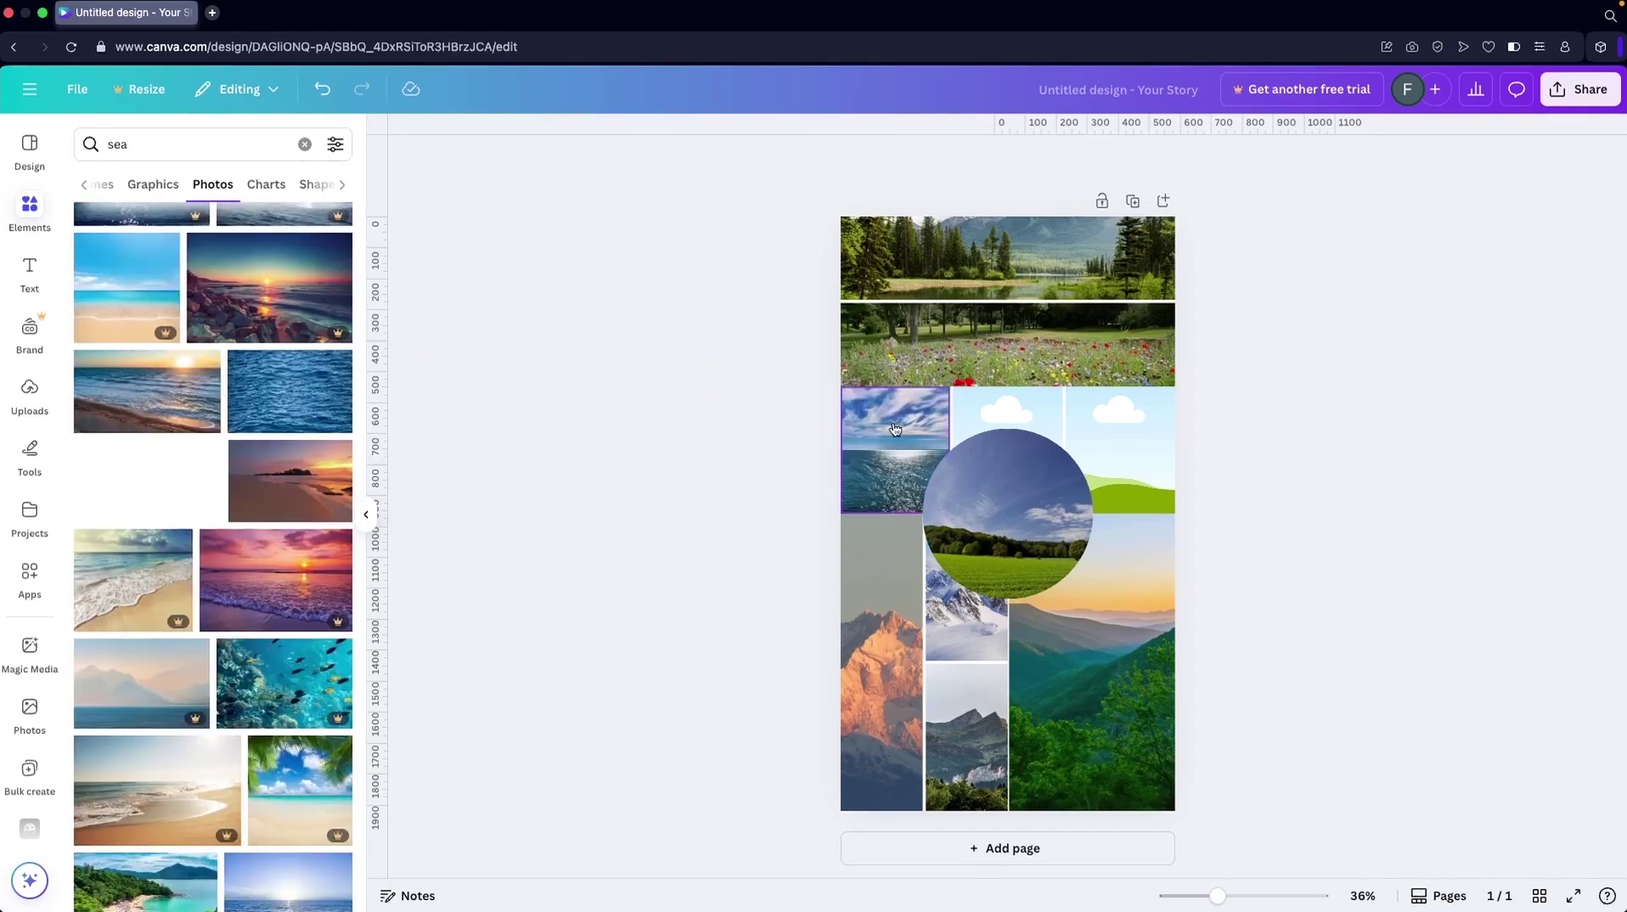
pyautogui.moveTo(271, 483); pyautogui.dragTo(1003, 397)
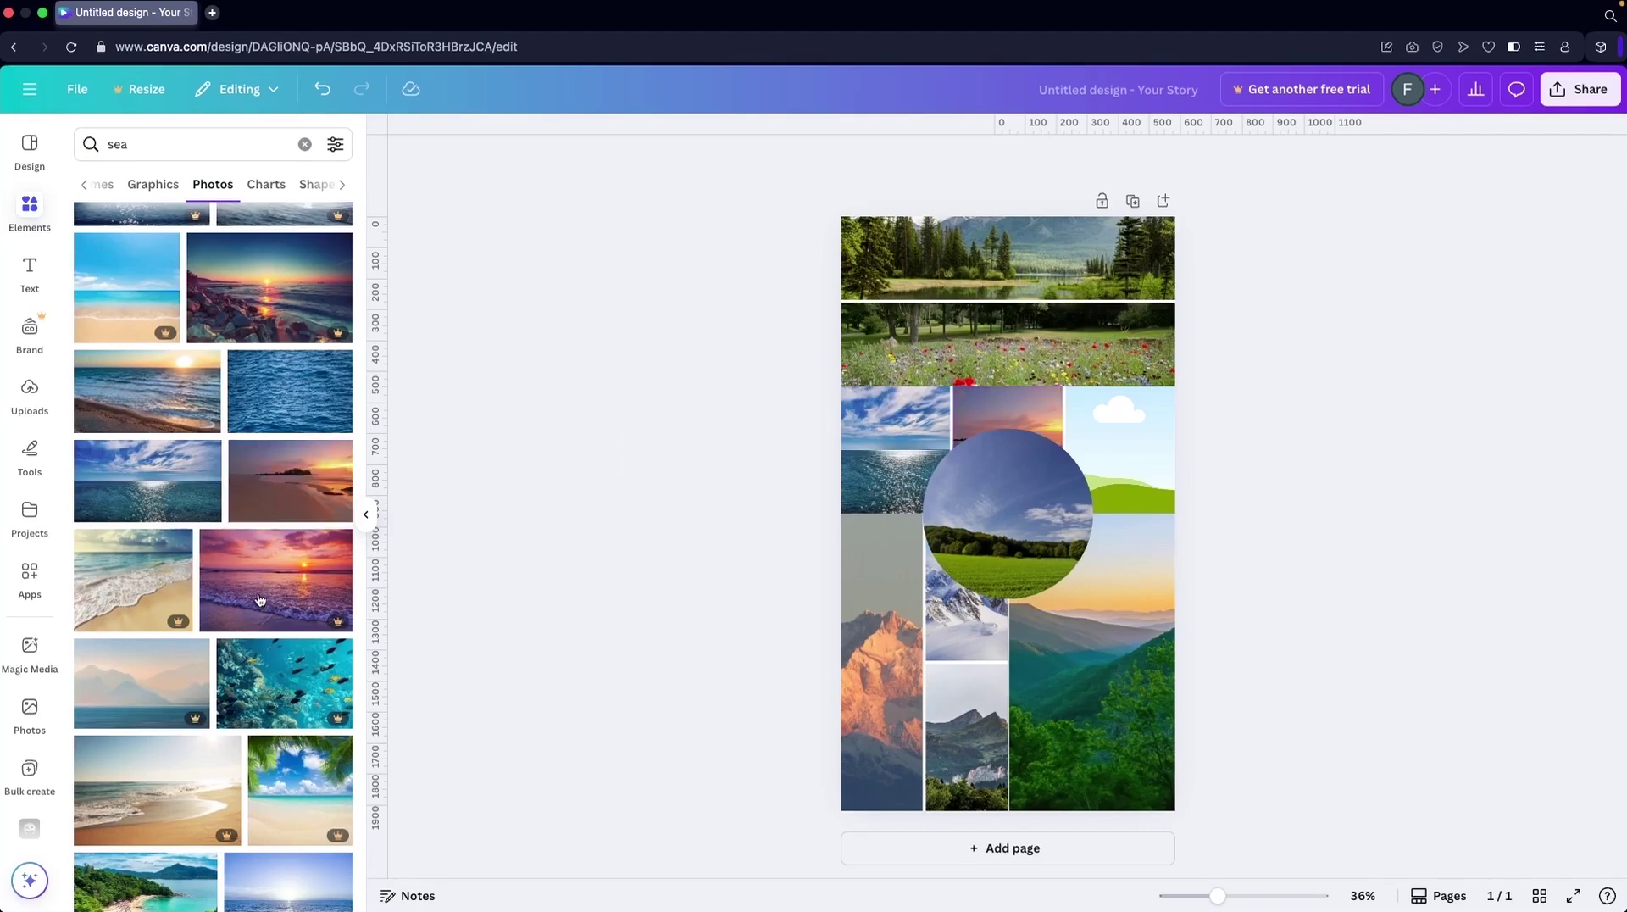
pyautogui.scroll(-3, 245, 610)
pyautogui.scroll(-1, 245, 610)
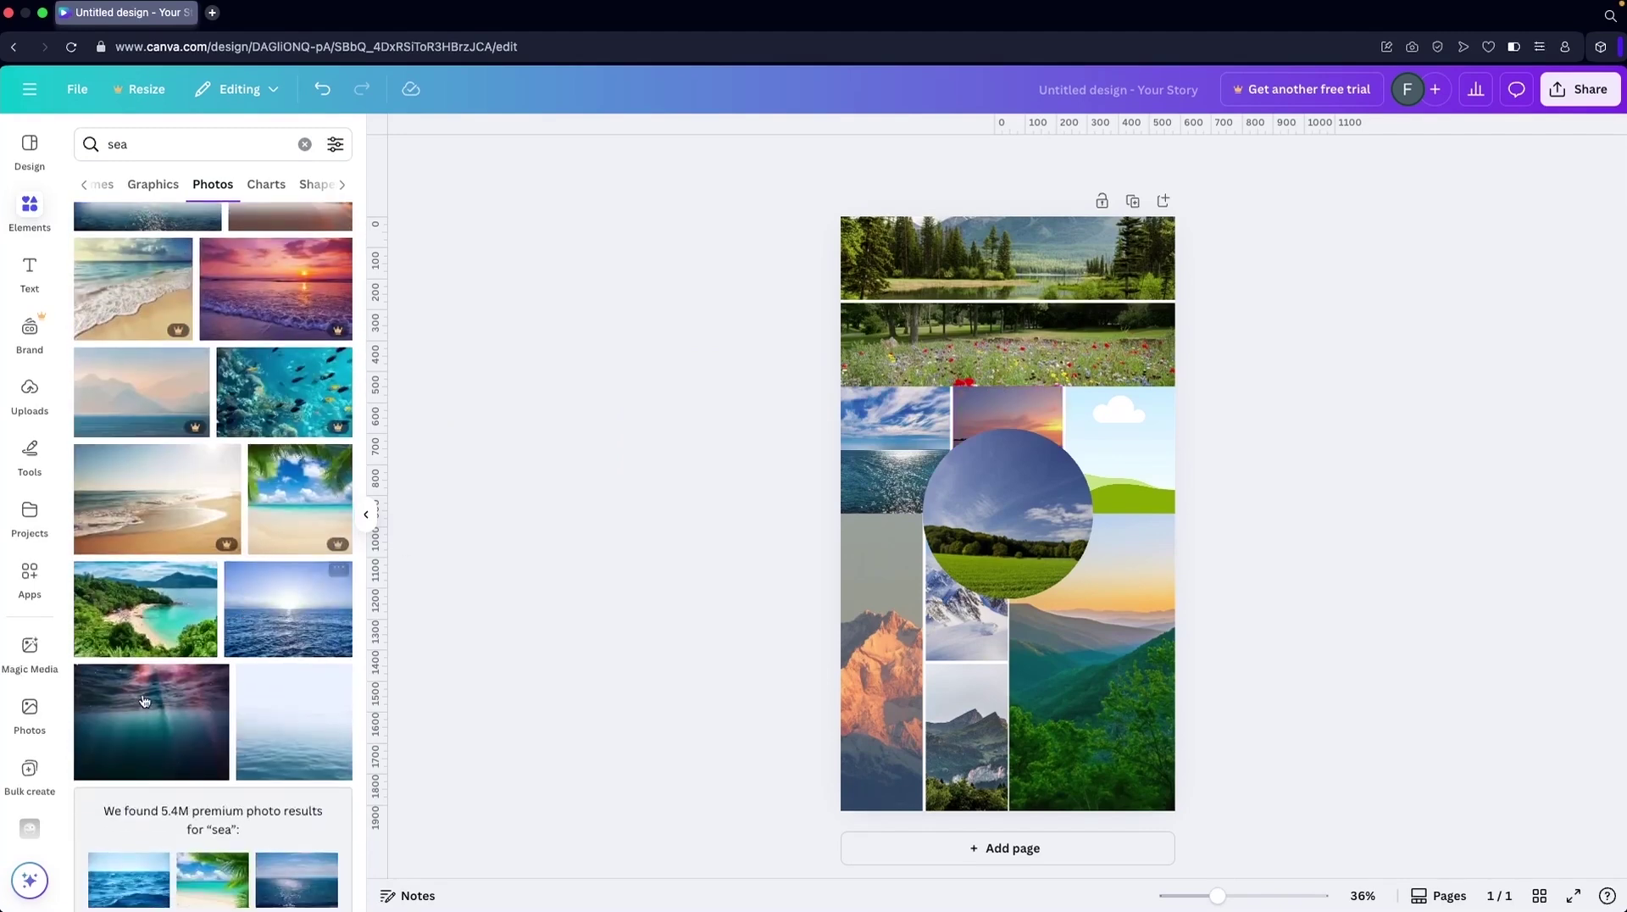
pyautogui.moveTo(122, 727); pyautogui.dragTo(1118, 449)
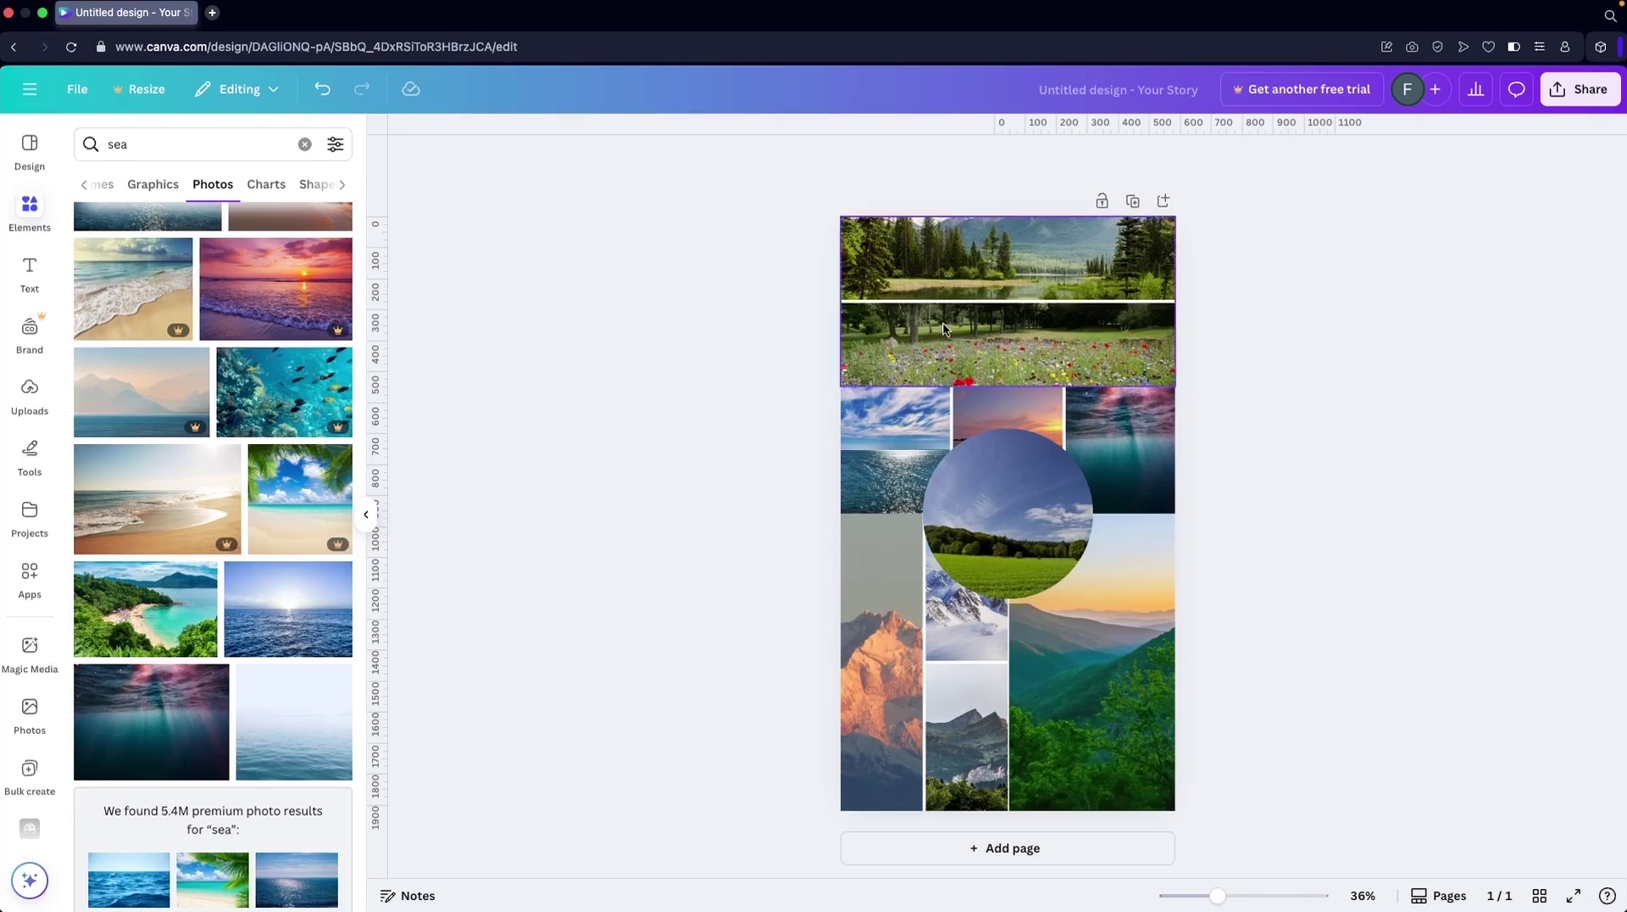
# Switch the side panel to the Uploads library of previously uploaded images.
pyautogui.click(28, 386)
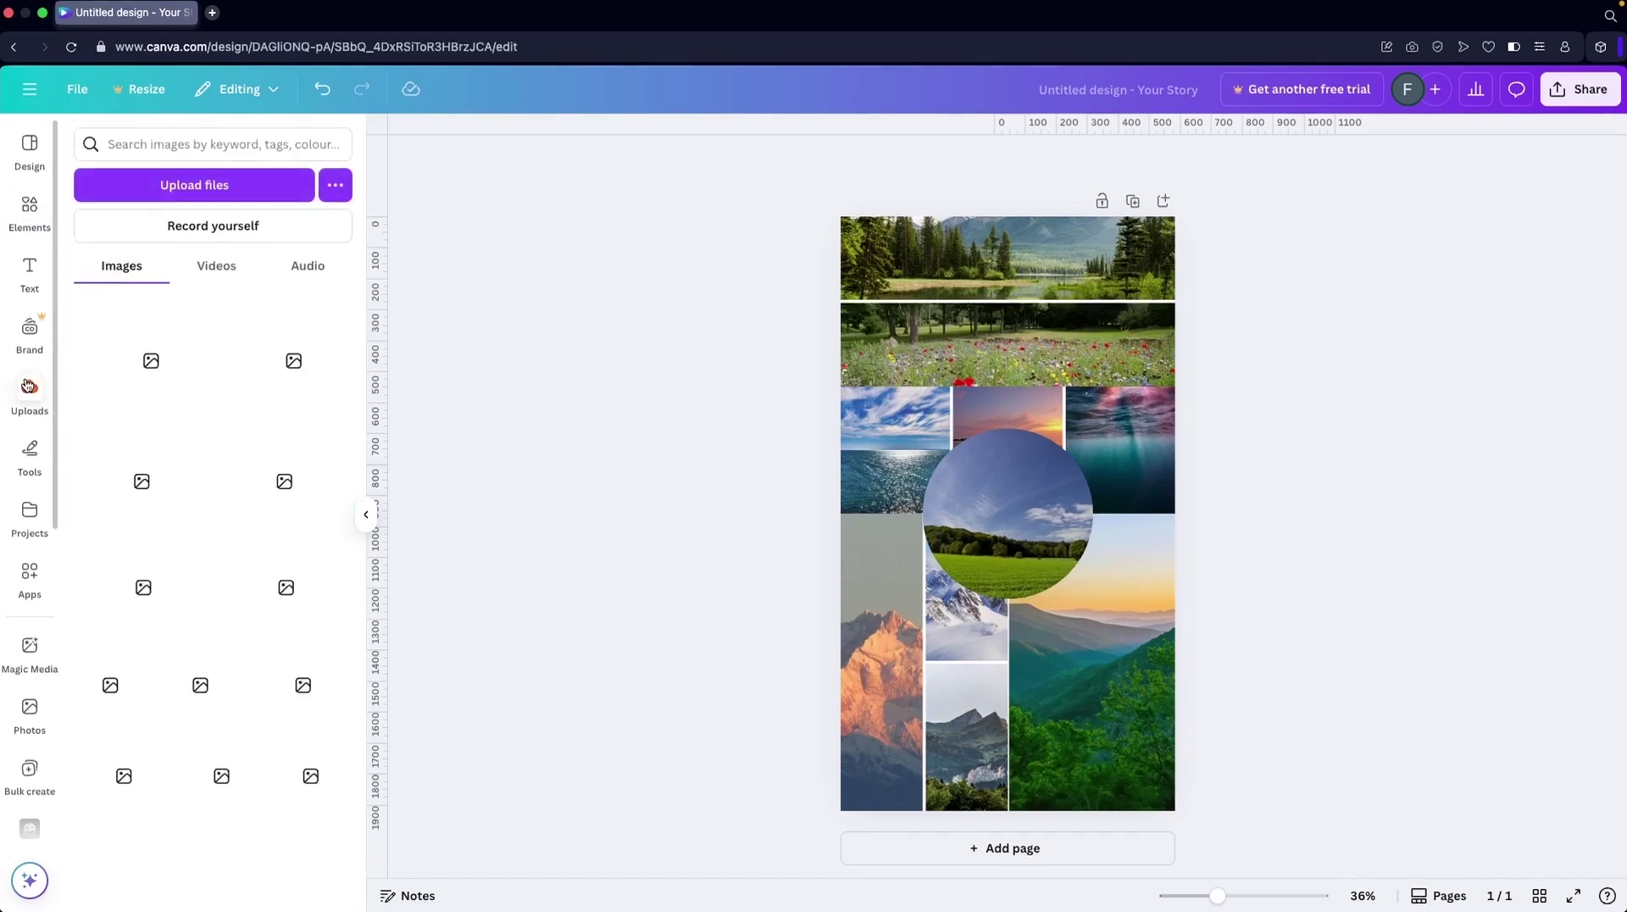